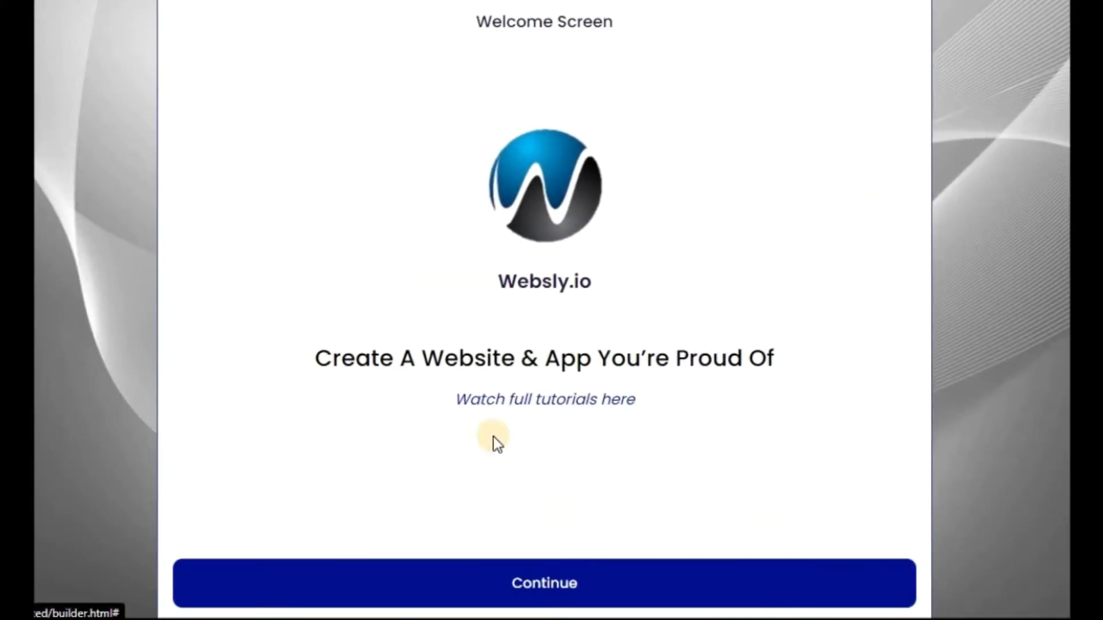
# Continue past the Websly.io welcome screen to the Log In page.
pyautogui.click(571, 578)
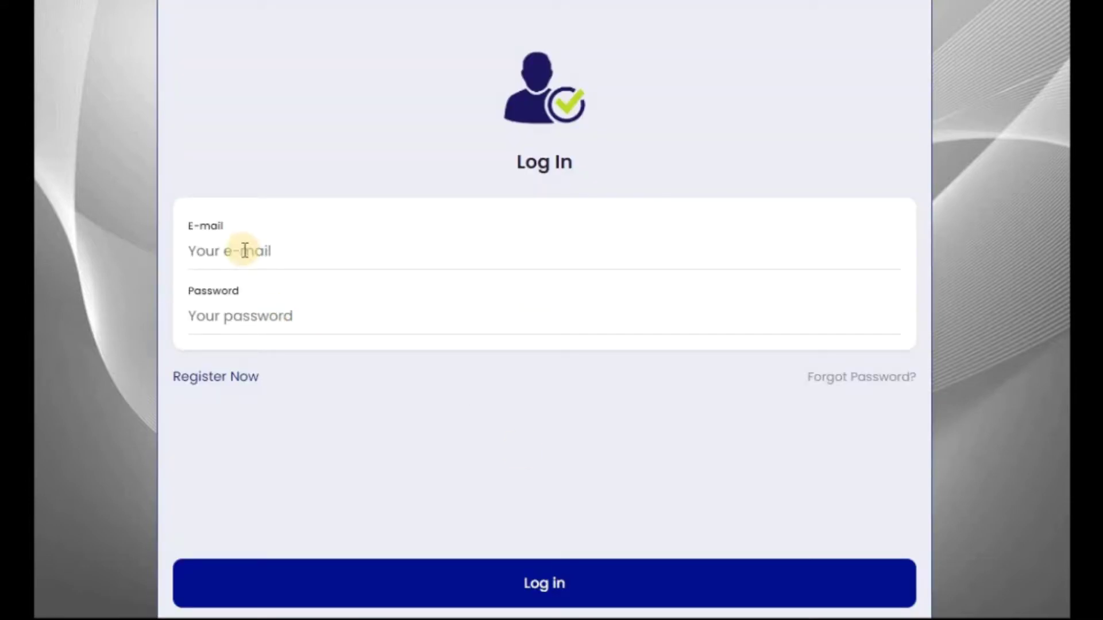
# Open the Register Now form, then close it to return to login.
pyautogui.click(214, 376)
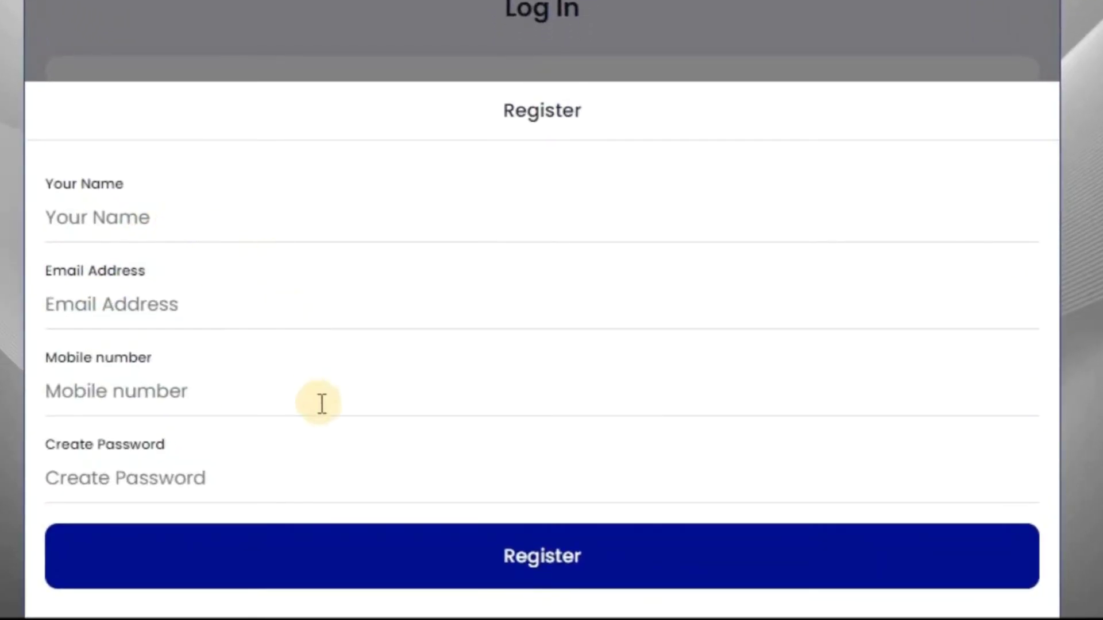
pyautogui.click(356, 10)
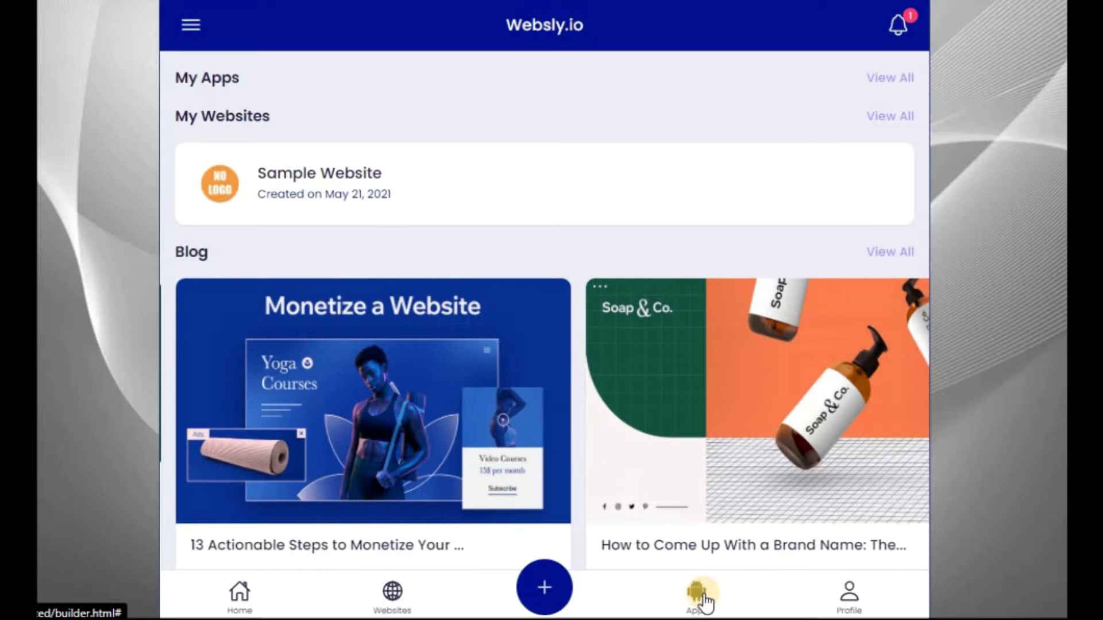
# Create a new Android App named My First App and acknowledge the confirmation.
pyautogui.click(183, 13)
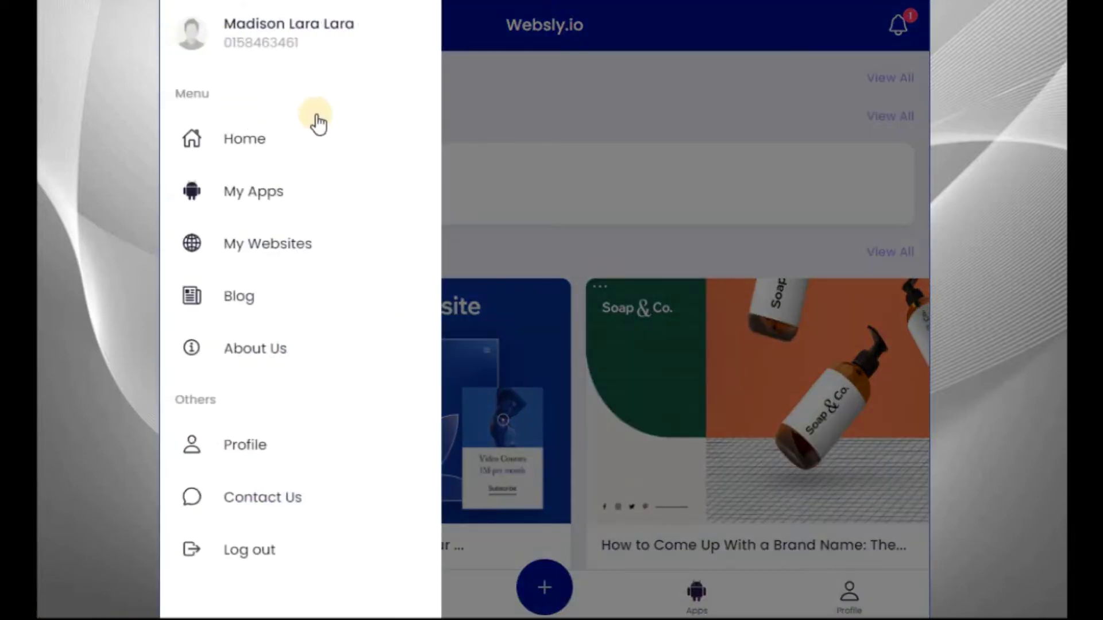
pyautogui.click(591, 221)
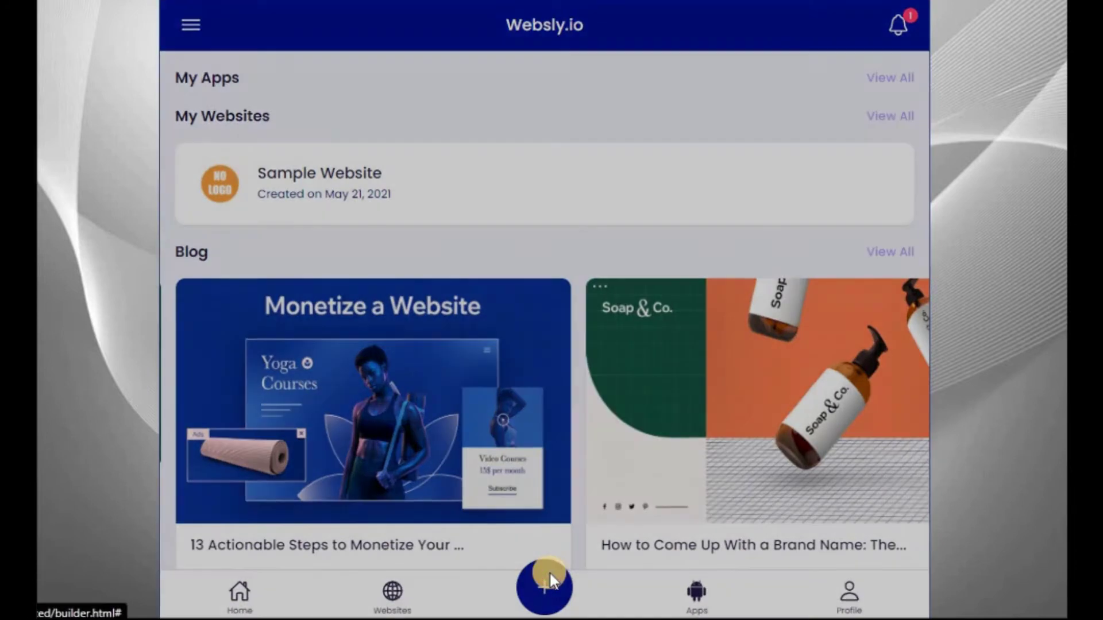
pyautogui.click(549, 574)
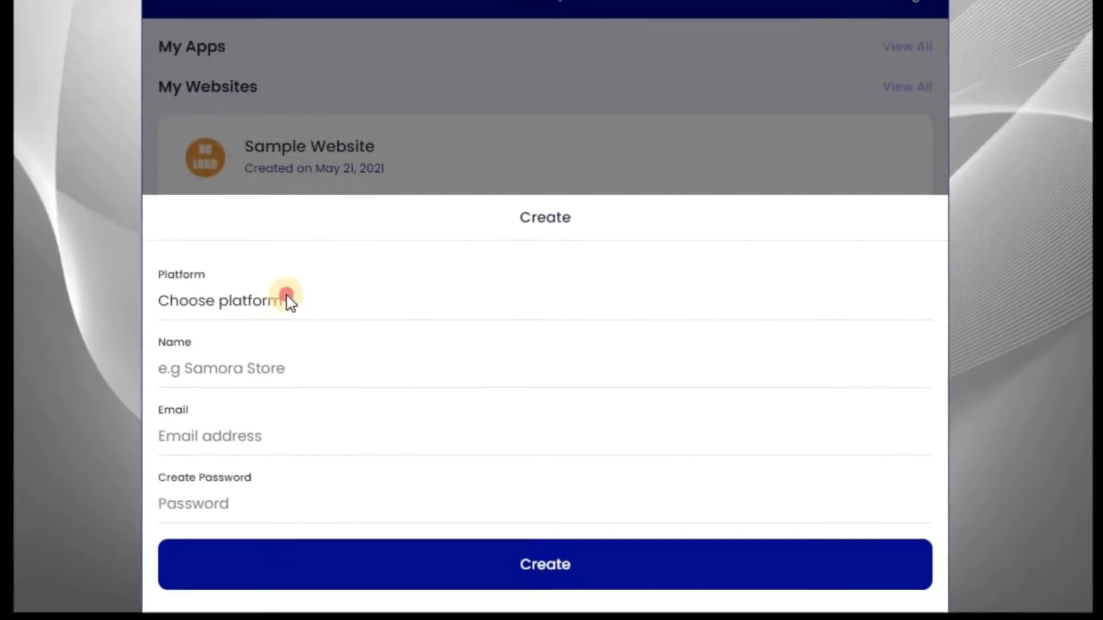
pyautogui.click(287, 298)
pyautogui.click(241, 382)
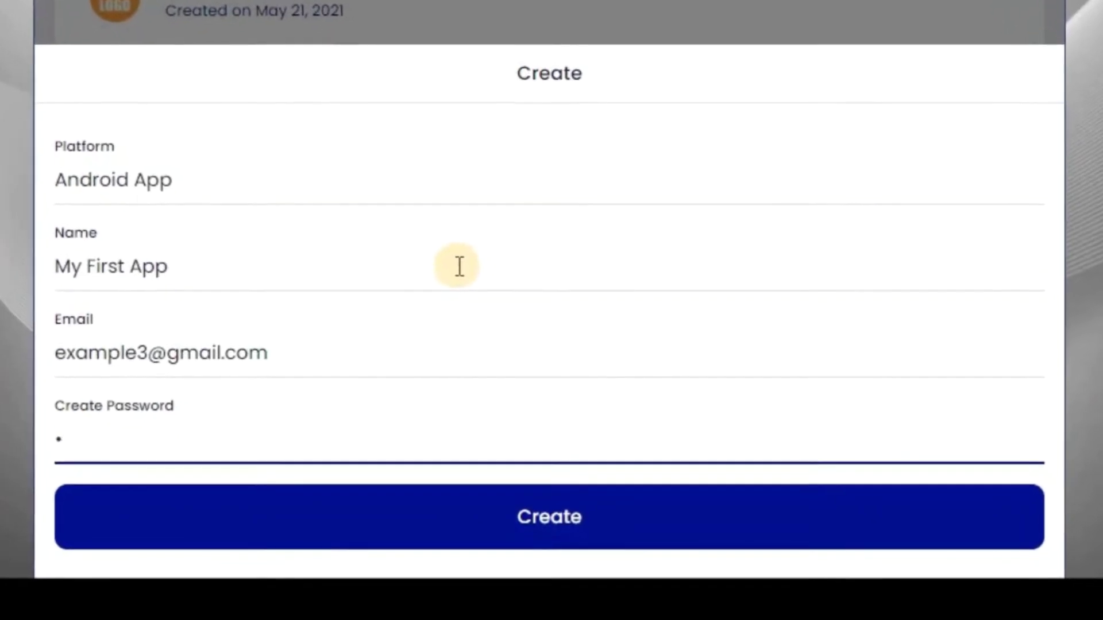
pyautogui.click(572, 507)
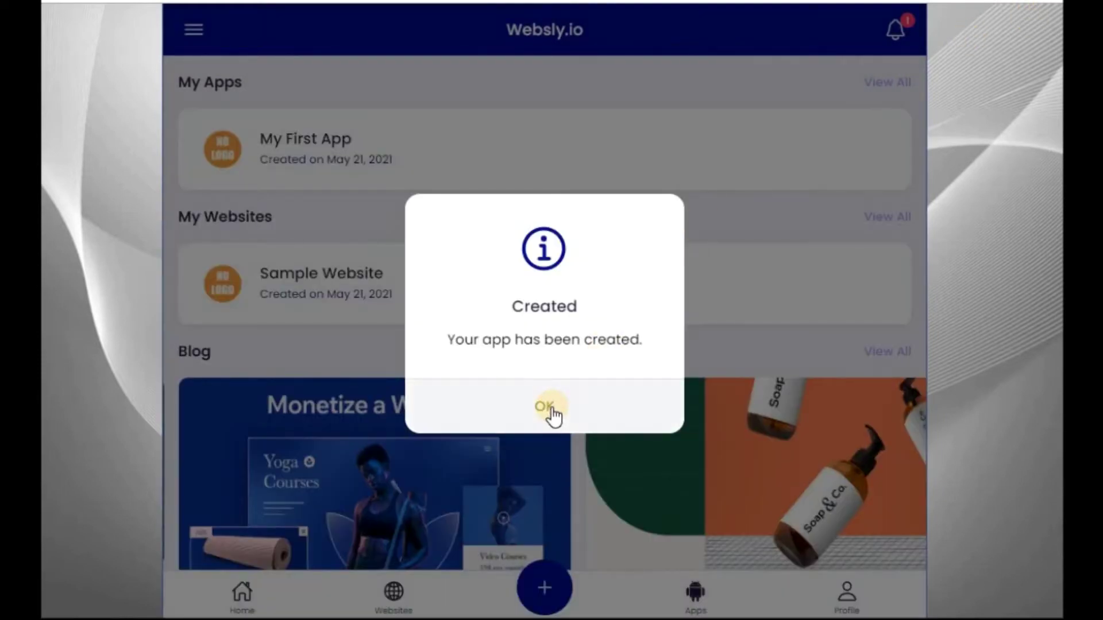
pyautogui.click(551, 409)
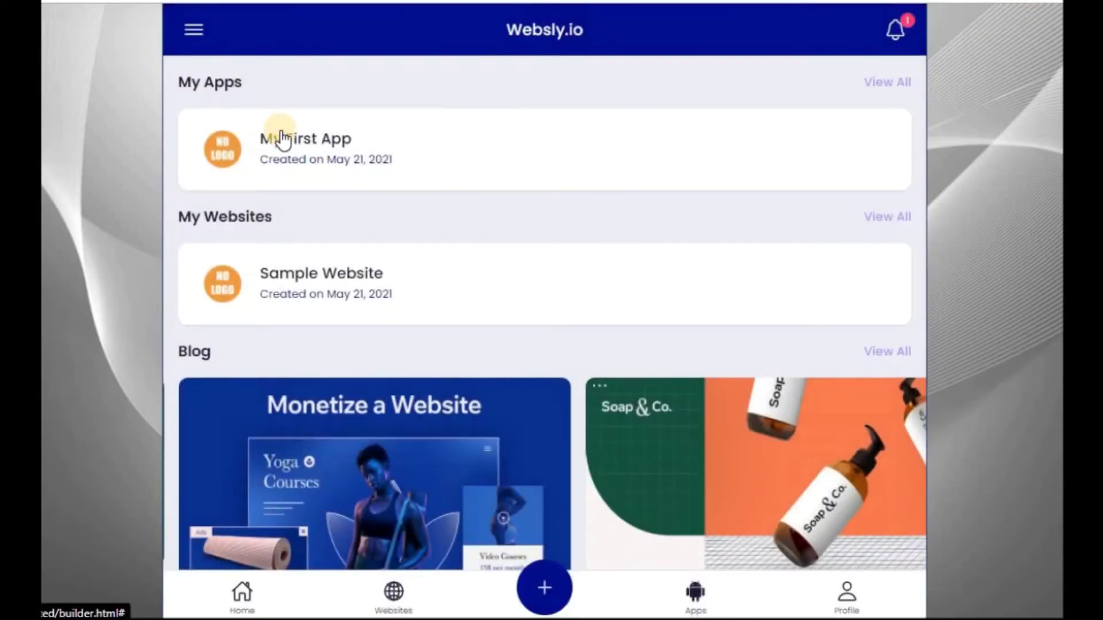
pyautogui.click(301, 135)
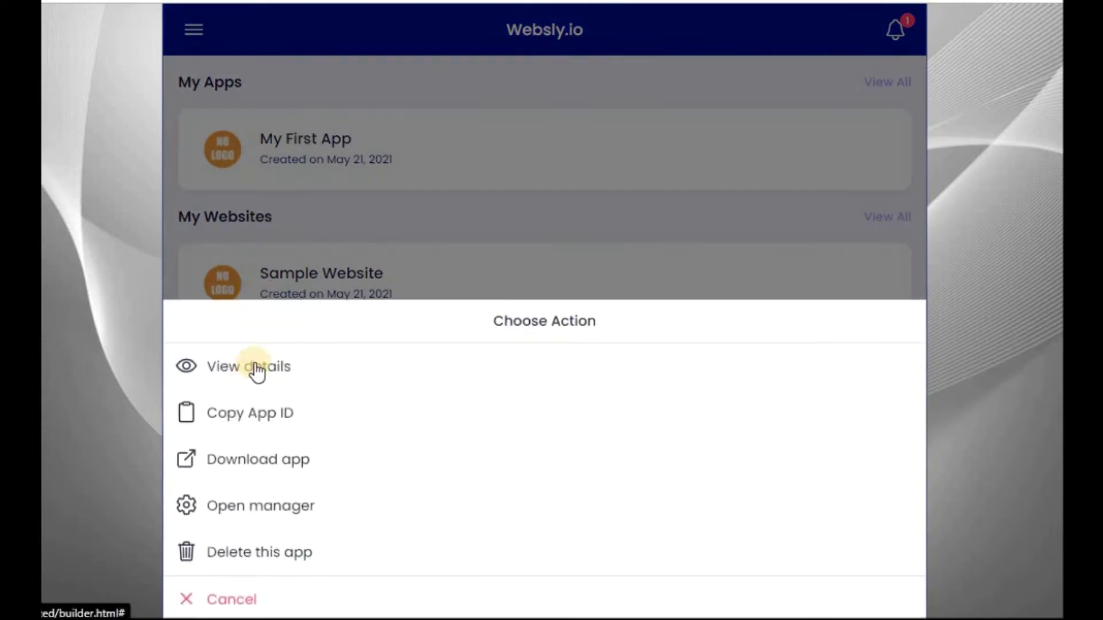
pyautogui.click(298, 371)
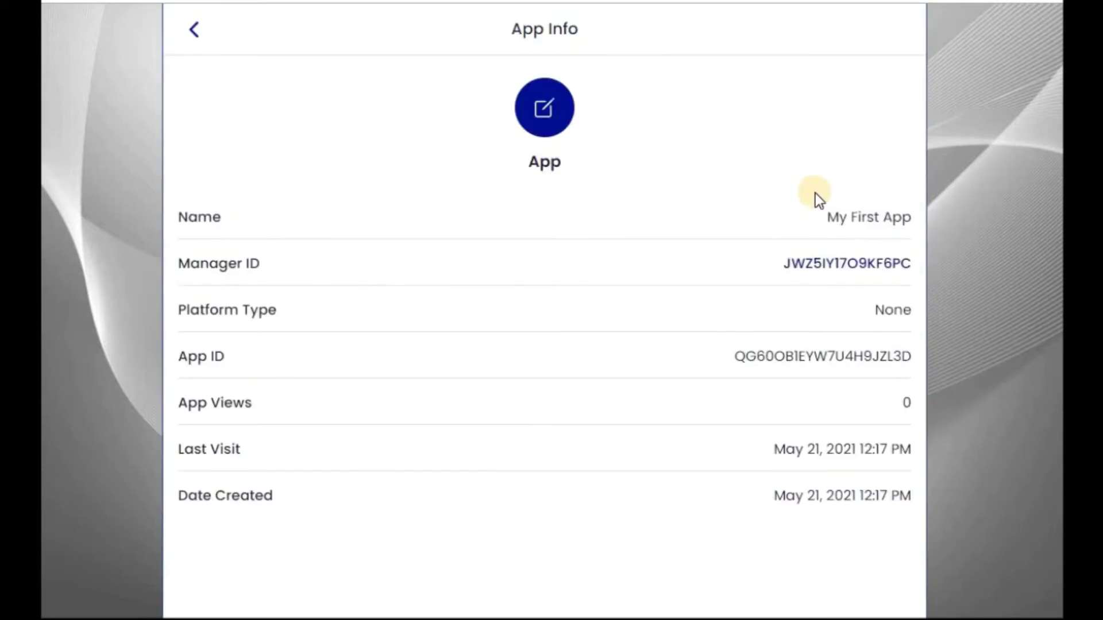
pyautogui.click(797, 265)
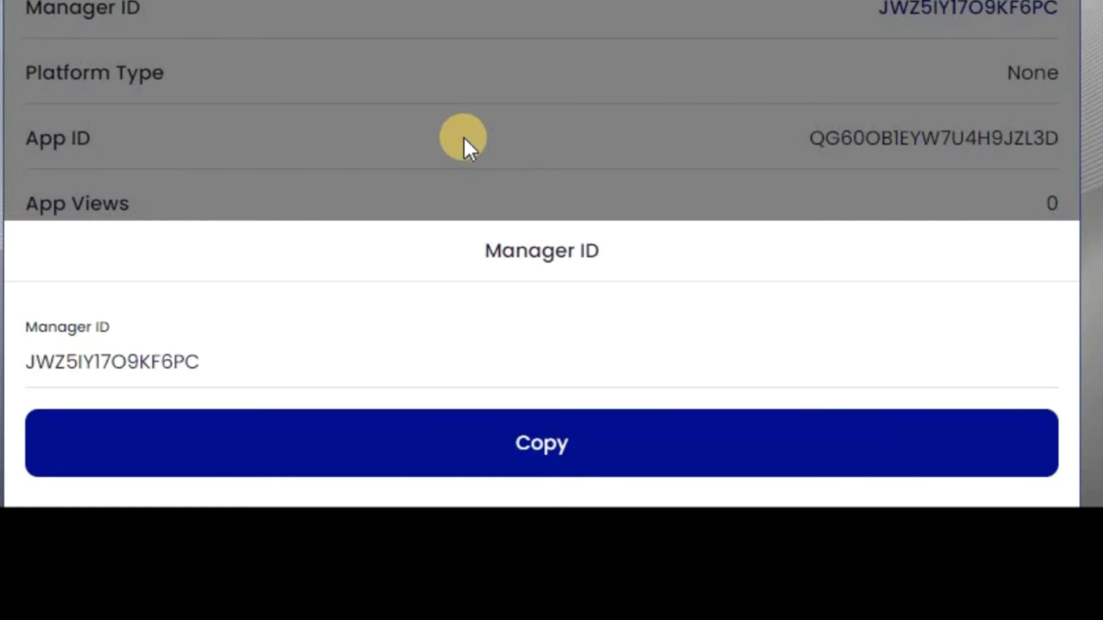
pyautogui.click(463, 137)
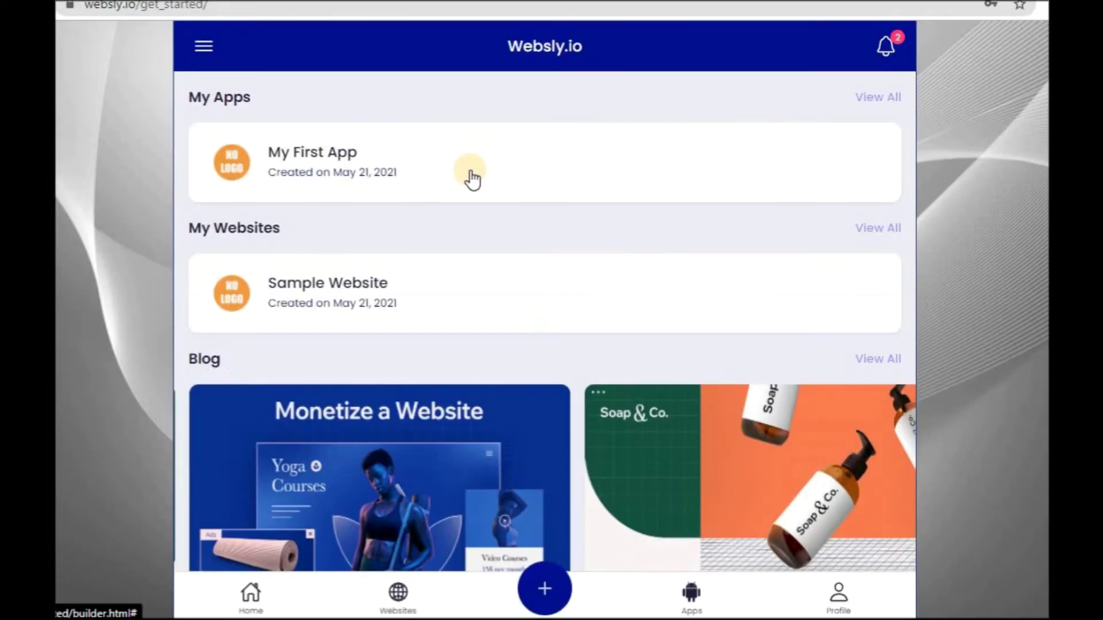
# Try downloading My First App, get the 403 logo-required error, and reopen its actions.
pyautogui.click(470, 170)
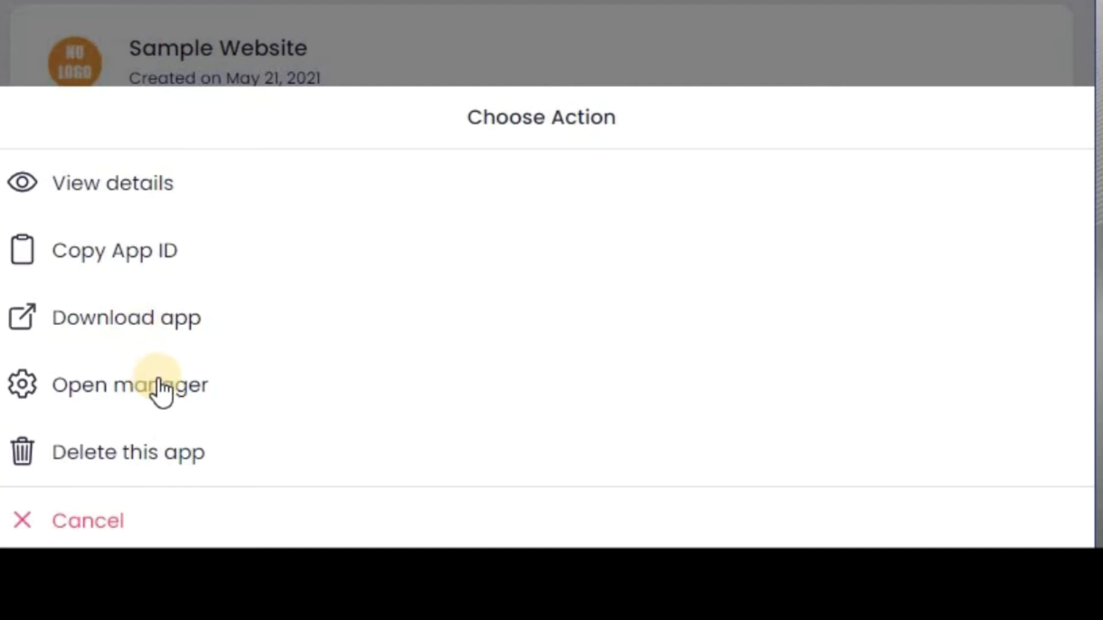
pyautogui.click(146, 318)
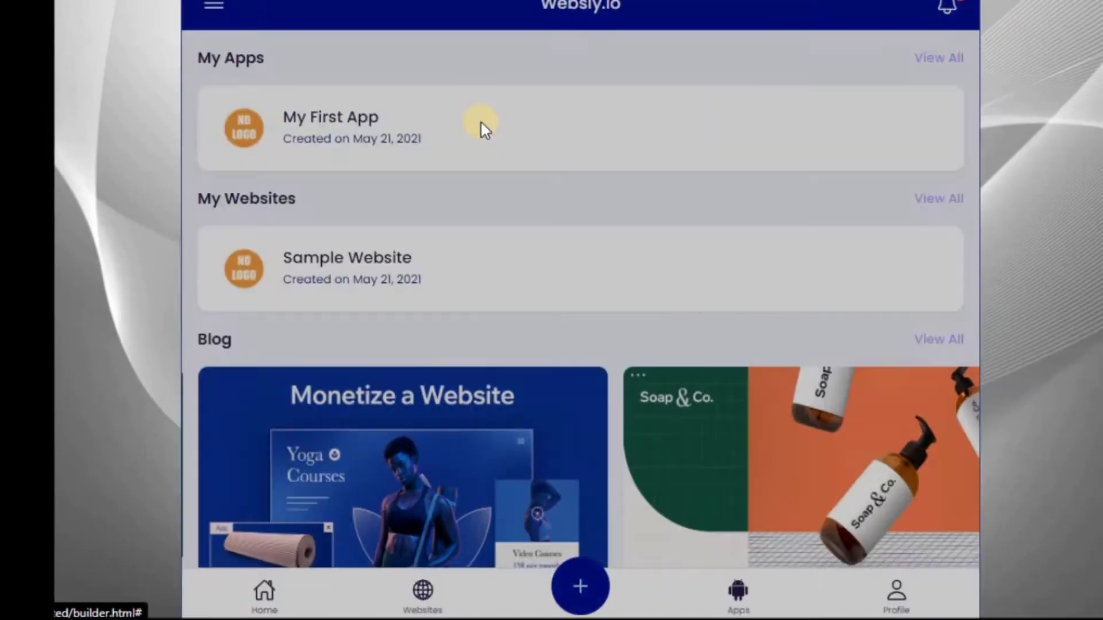
pyautogui.click(481, 127)
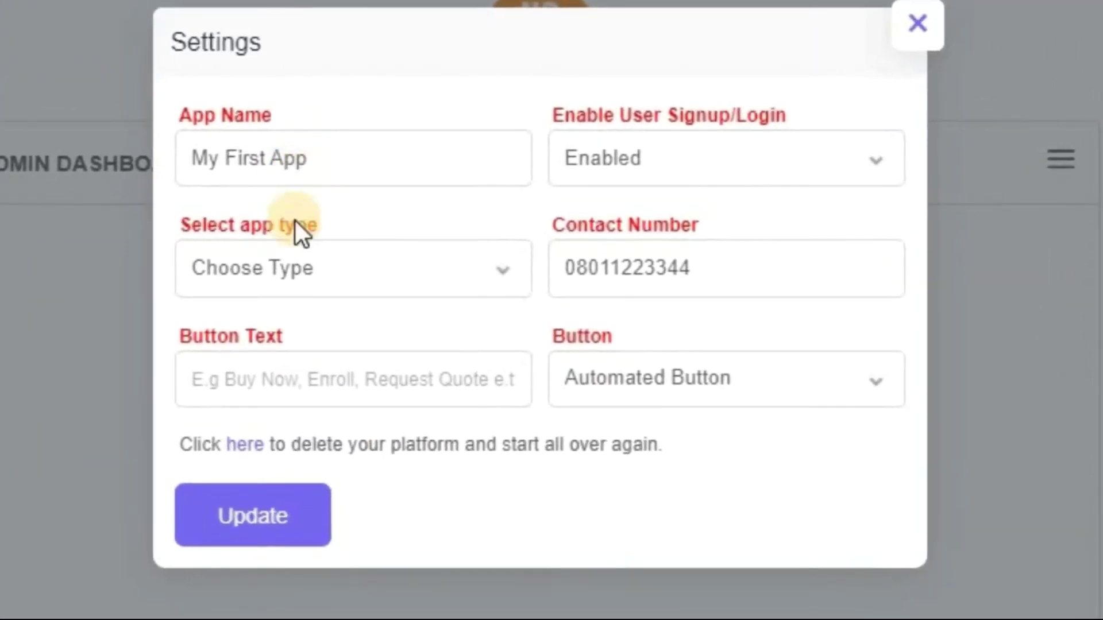
# Set My First App's type to VTU / E-Wallet App and save the settings.
pyautogui.click(278, 248)
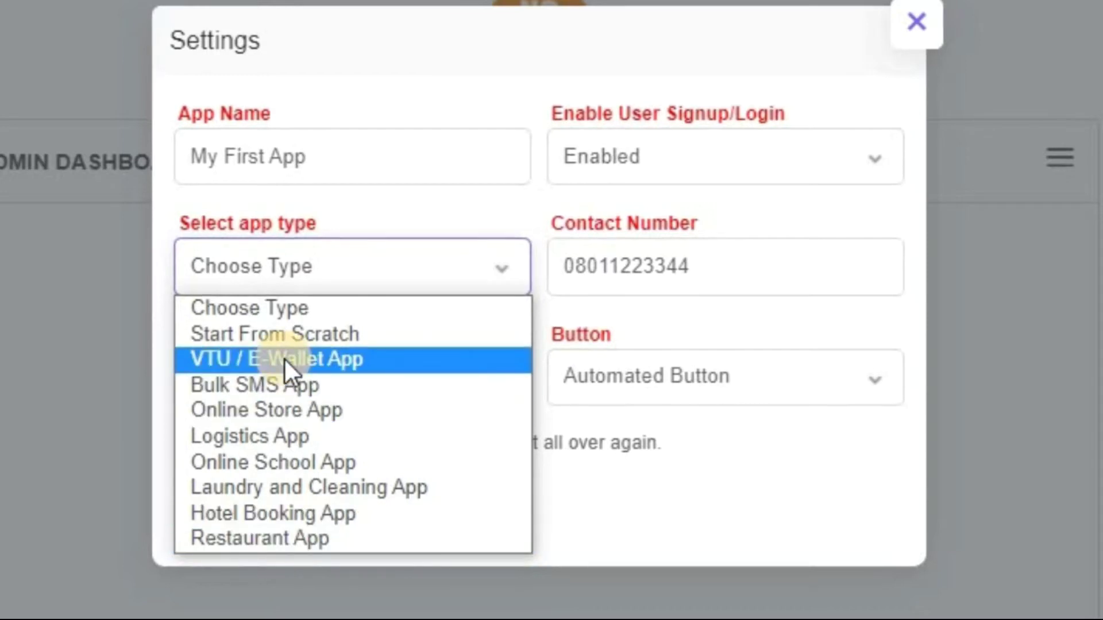
pyautogui.press('Escape')
pyautogui.click(831, 151)
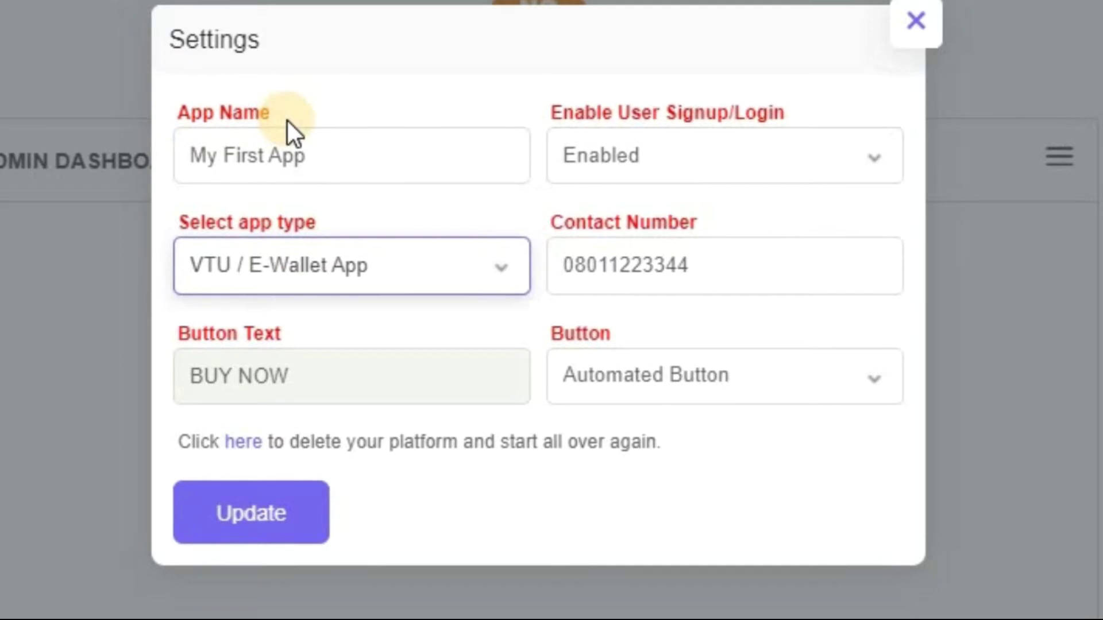
pyautogui.click(246, 517)
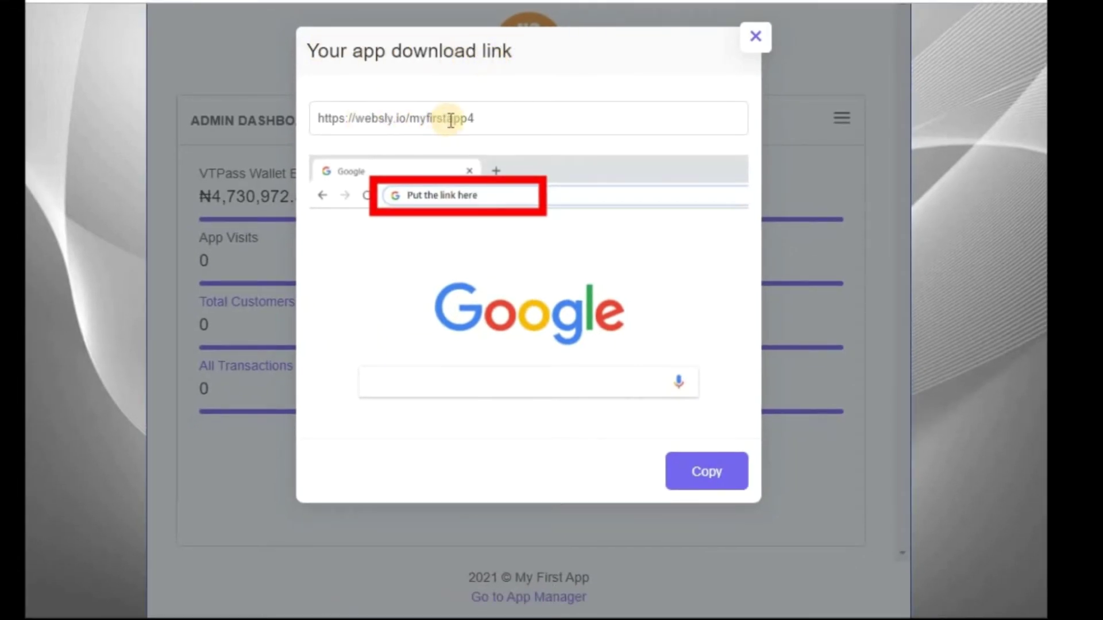
# Copy the download link websly.io/myfirstapp4 and check the Demo balance on the Admin Dashboard.
pyautogui.click(710, 479)
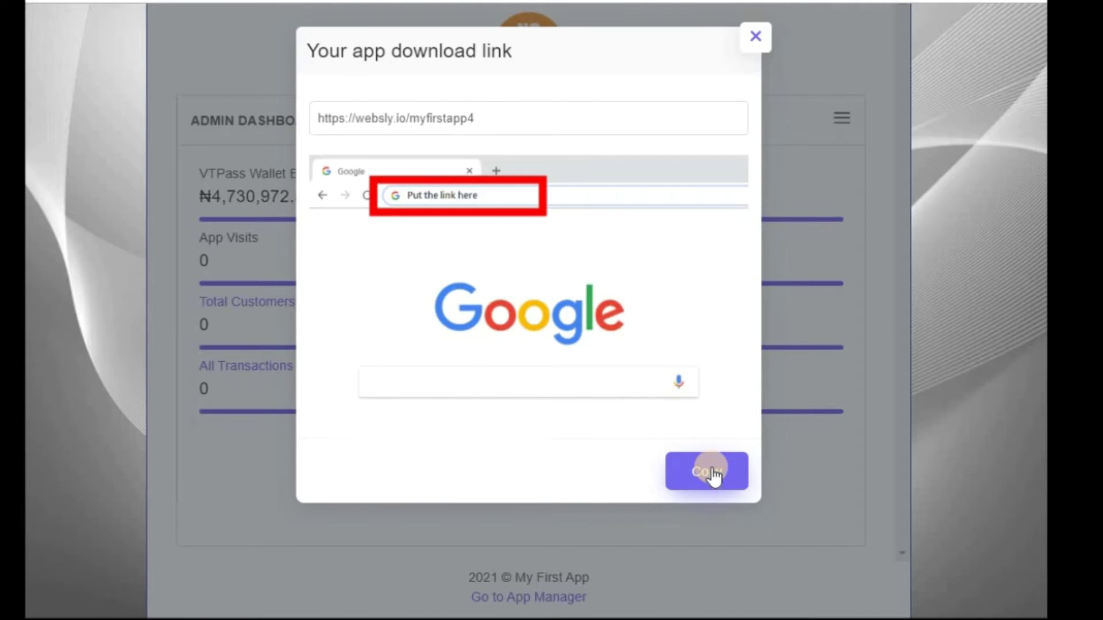
pyautogui.click(712, 472)
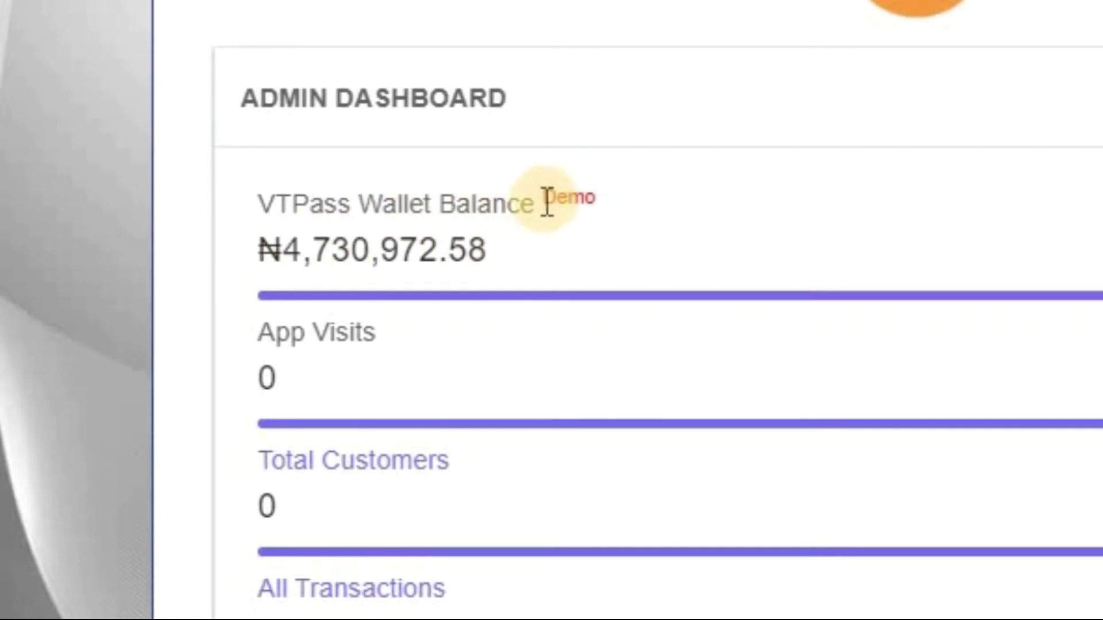
pyautogui.moveTo(546, 201); pyautogui.dragTo(593, 197)
pyautogui.click(562, 337)
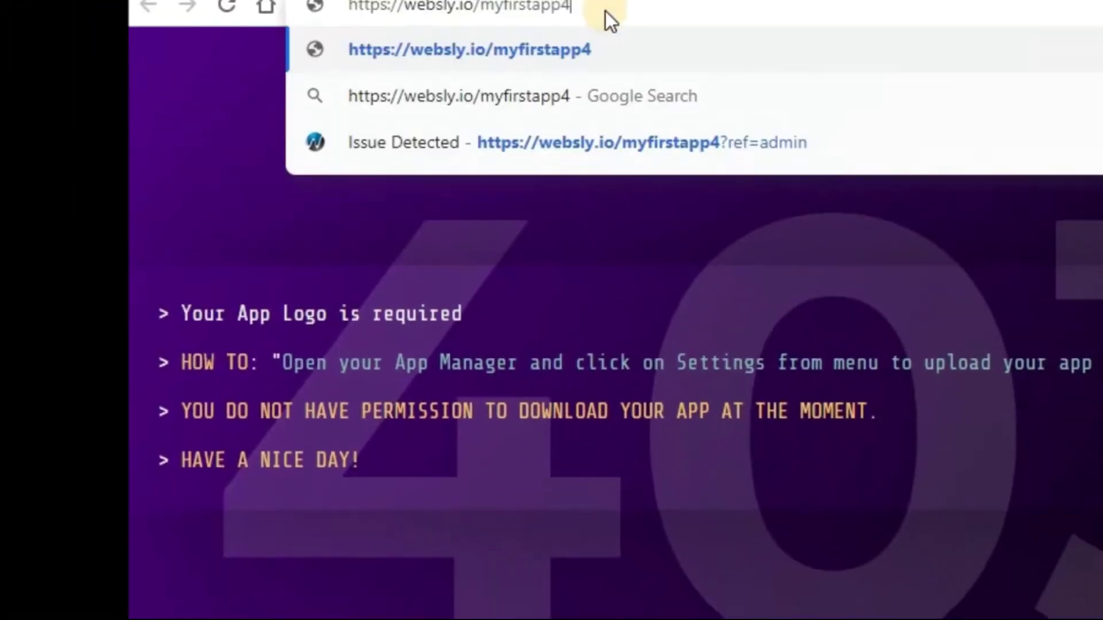
# Load the pasted download link, see the 403 logo error, and go to the App Manager.
pyautogui.press('Return')
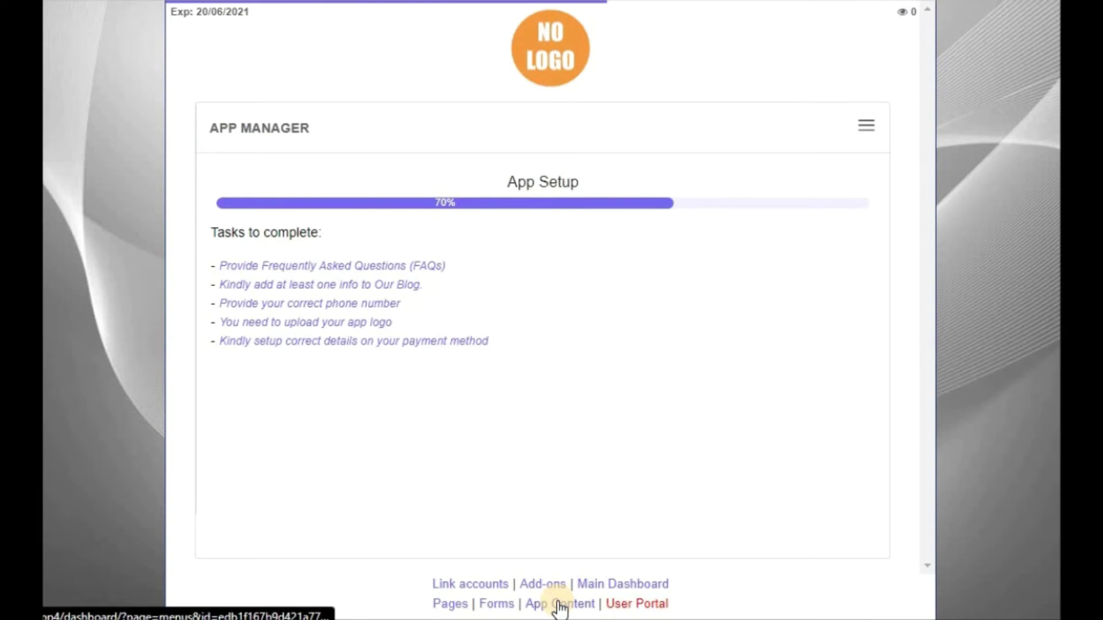
pyautogui.click(868, 129)
# In the app settings, select the manager.websly.io address and the Manager ID value.
pyautogui.click(798, 364)
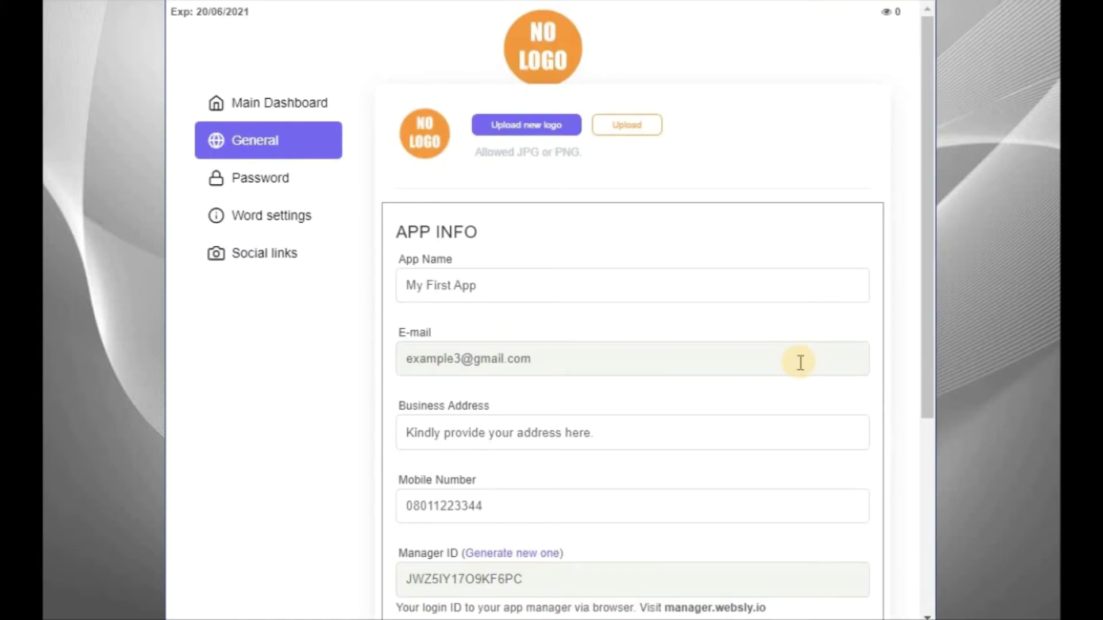
pyautogui.scroll(-4, 632, 344)
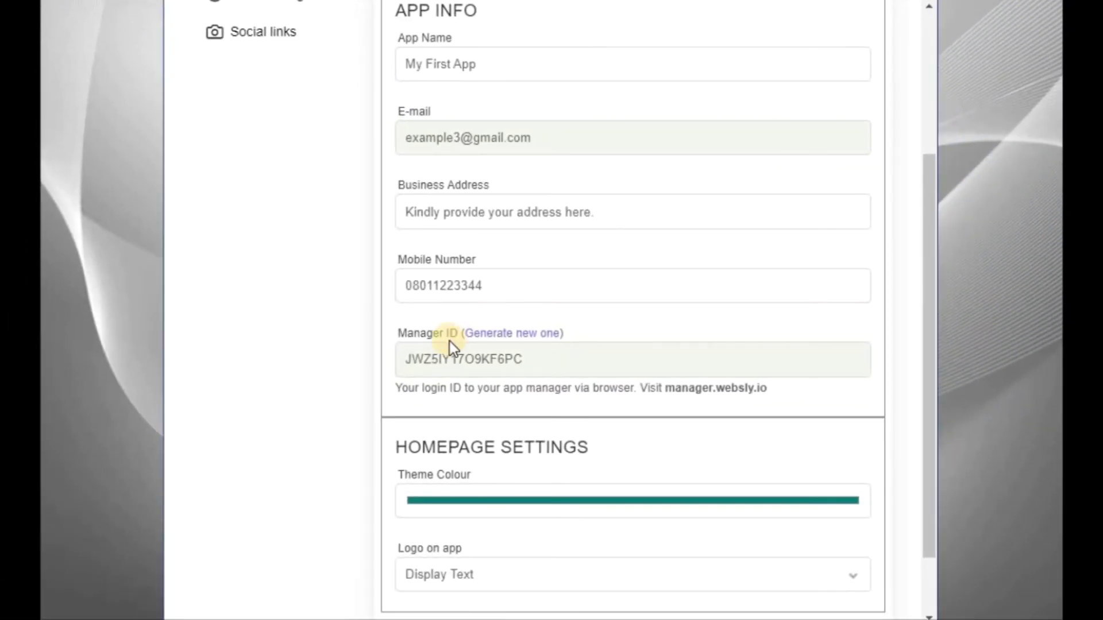
pyautogui.moveTo(665, 388); pyautogui.dragTo(770, 388)
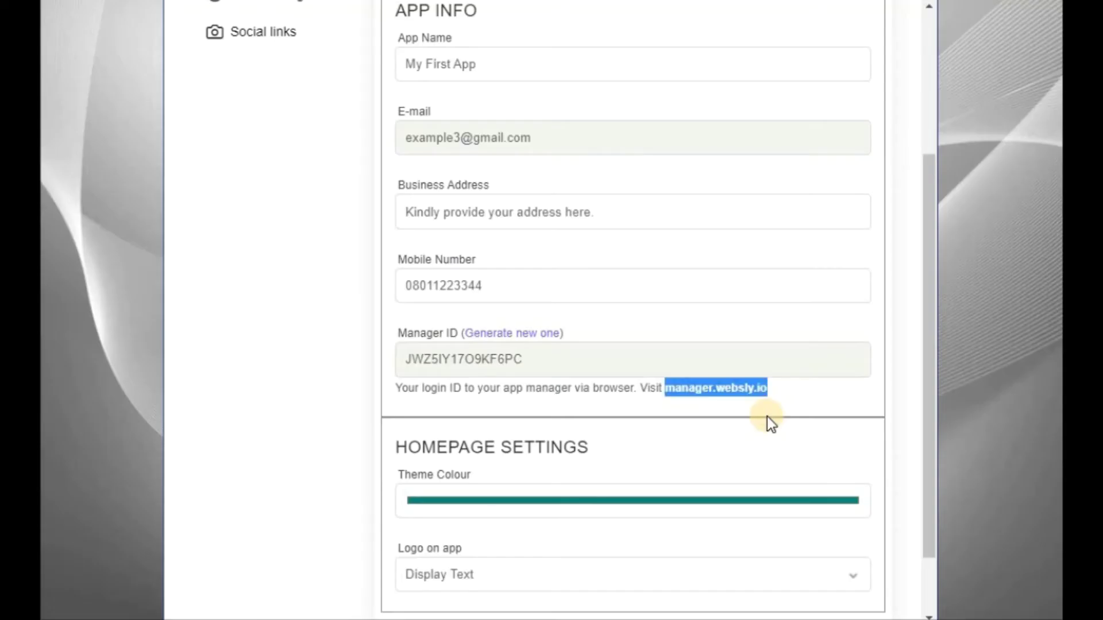
pyautogui.doubleClick(515, 360)
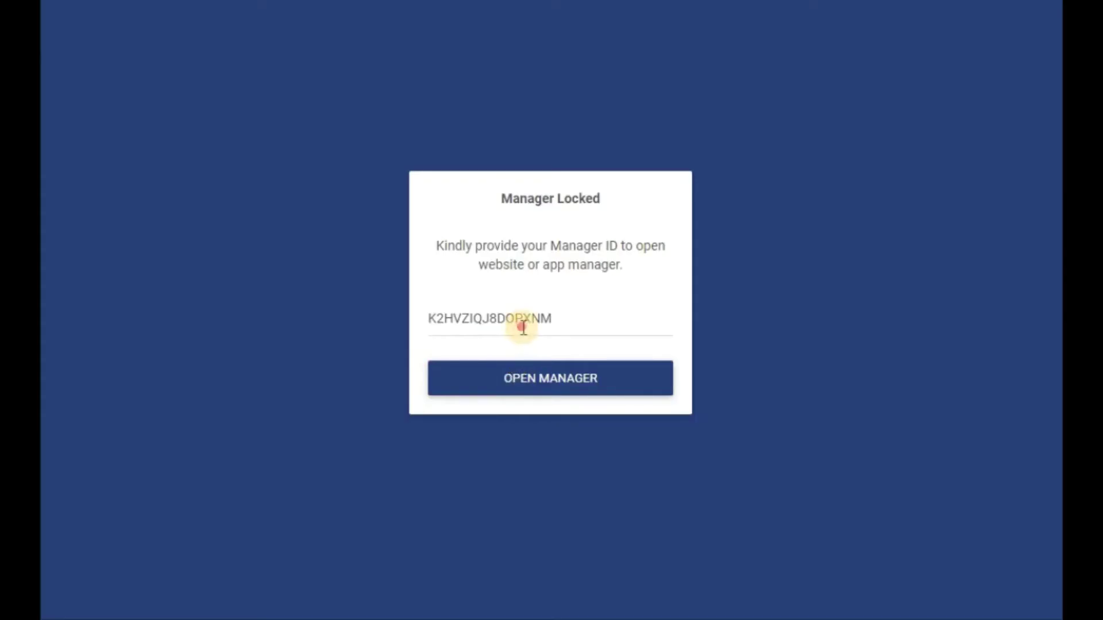
# Paste the copied Manager ID into the Manager Locked field to unlock the app manager.
pyautogui.doubleClick(521, 321)
pyautogui.hotkey('ctrl', 'v')
pyautogui.press('Return')
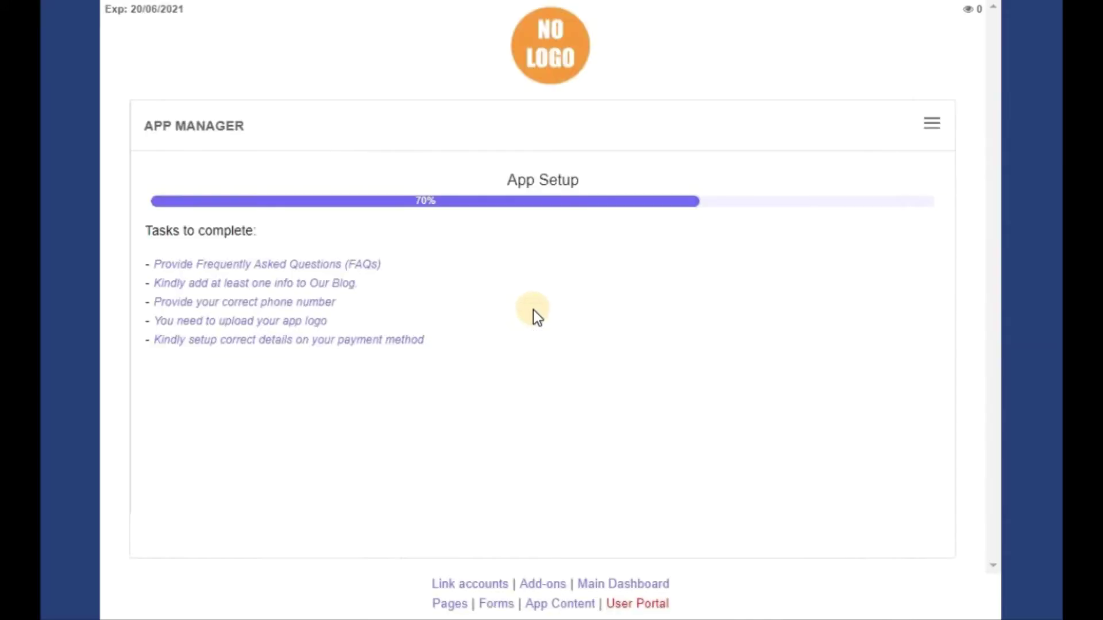
pyautogui.click(935, 124)
# In the app's Settings, set Logo on app to Display Logo.
pyautogui.click(880, 357)
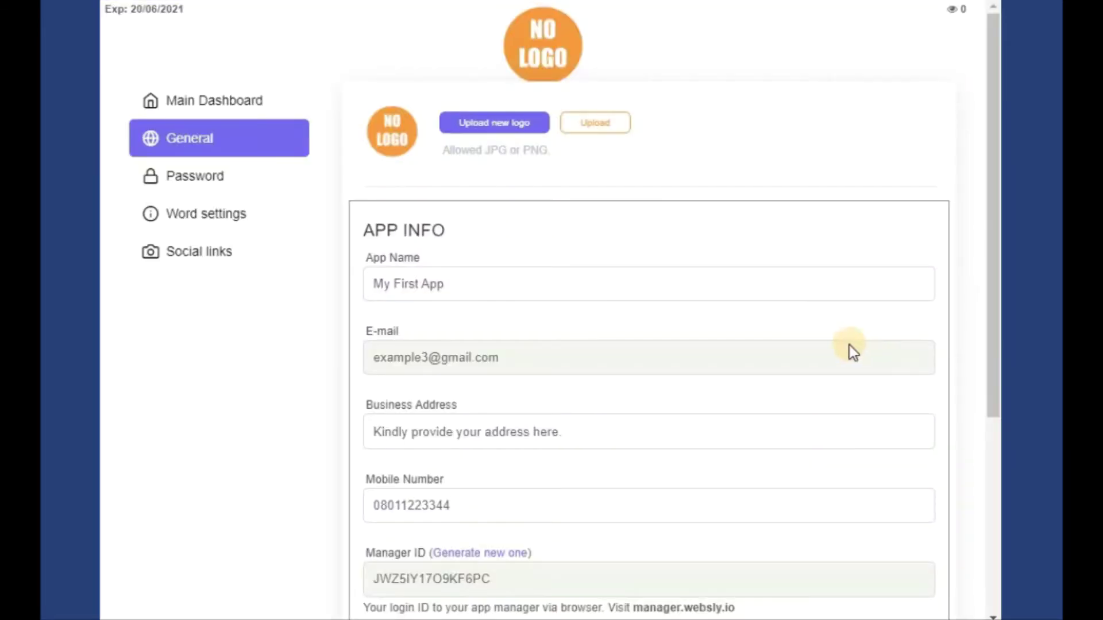
pyautogui.scroll(-4, 850, 348)
pyautogui.doubleClick(595, 349)
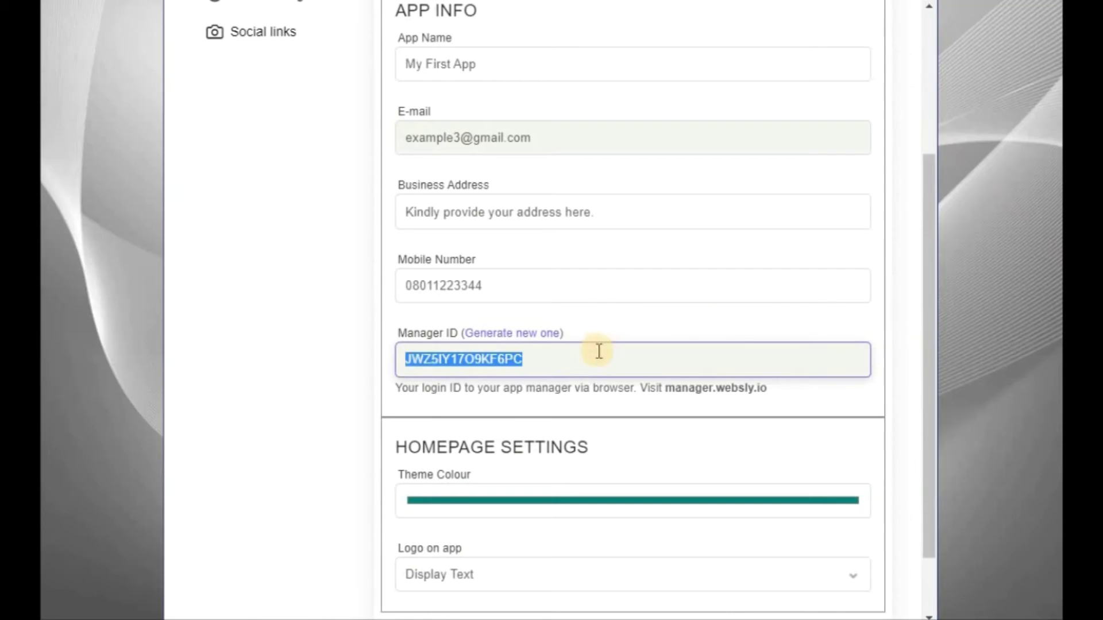
pyautogui.scroll(-2, 580, 379)
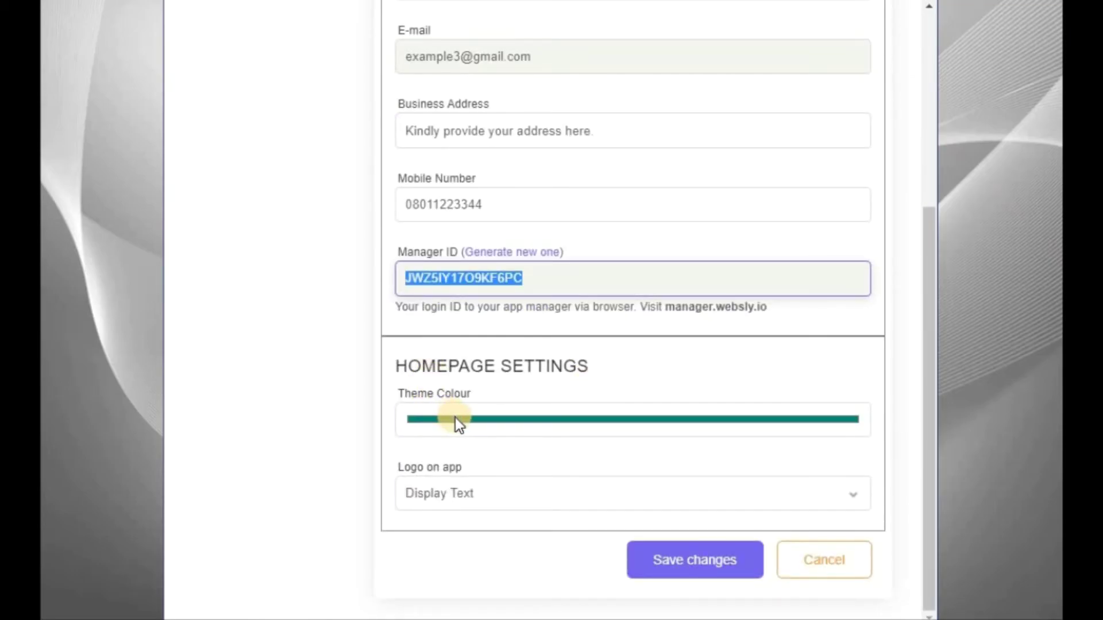
pyautogui.click(430, 498)
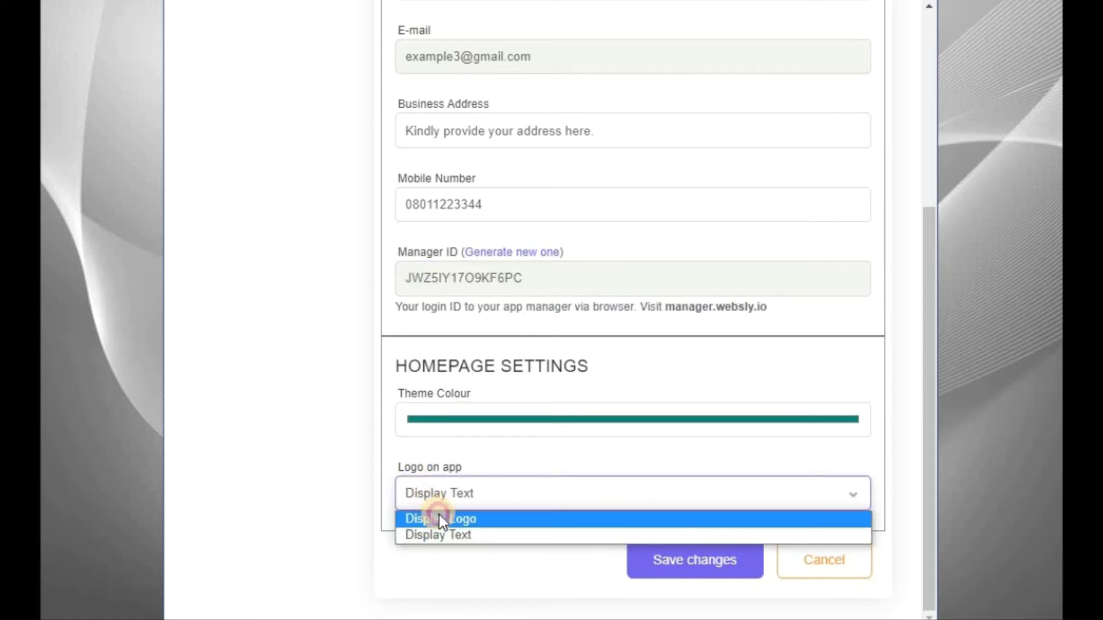
pyautogui.click(439, 518)
pyautogui.scroll(5, 439, 459)
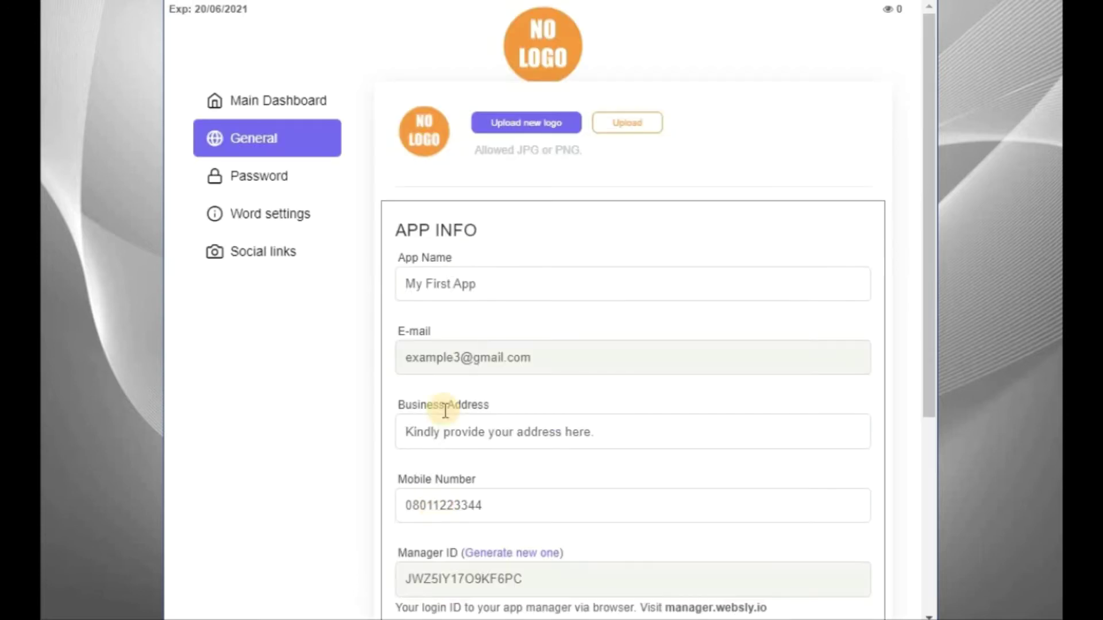
# Upload the gold 100% Guaranteed badge image as the app's new logo.
pyautogui.click(526, 124)
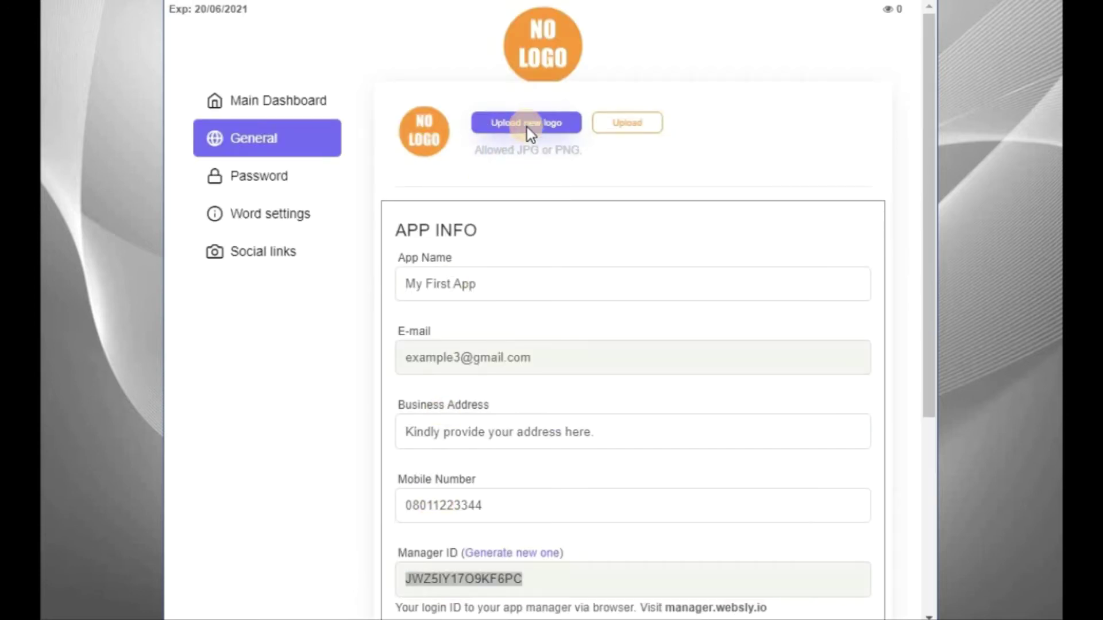
pyautogui.click(704, 93)
pyautogui.click(714, 87)
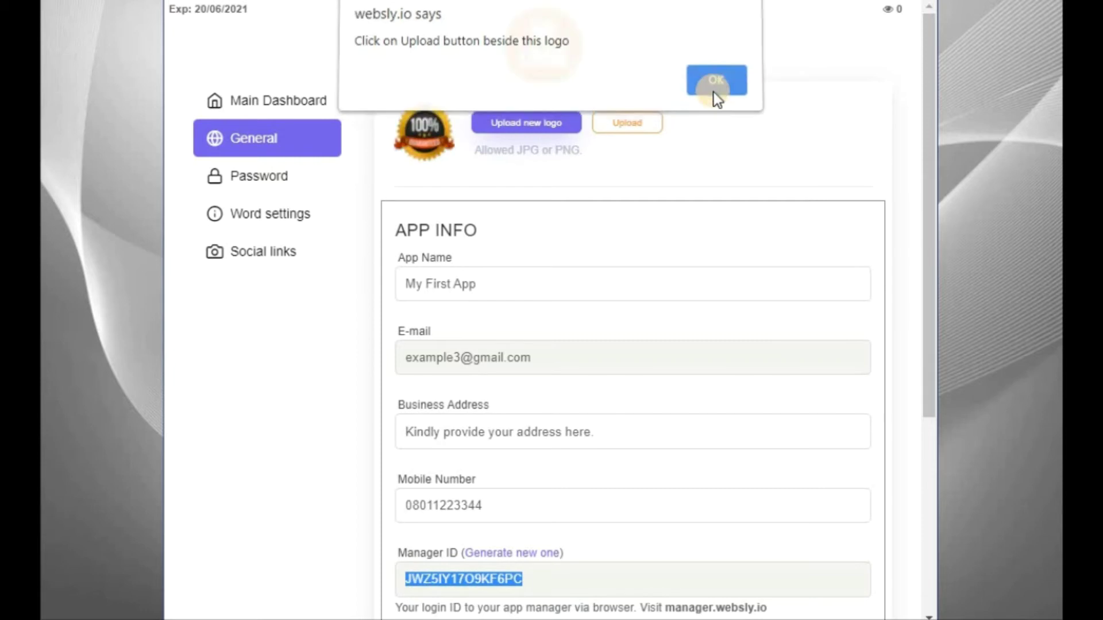
pyautogui.click(630, 122)
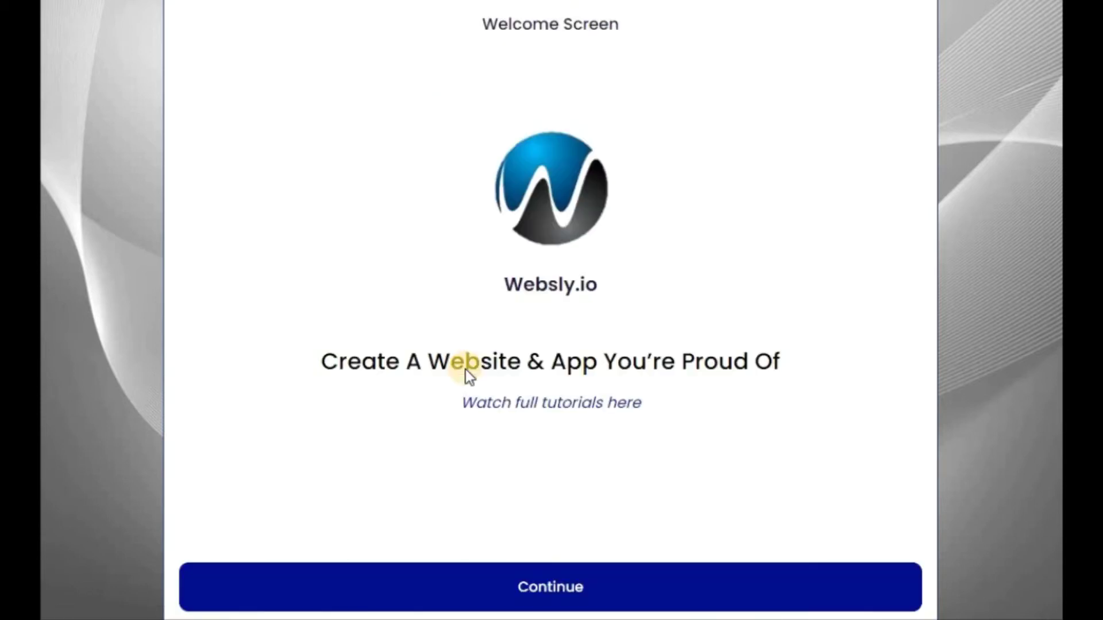
# Continue to the home screen and request the Android download of My First App.
pyautogui.click(531, 576)
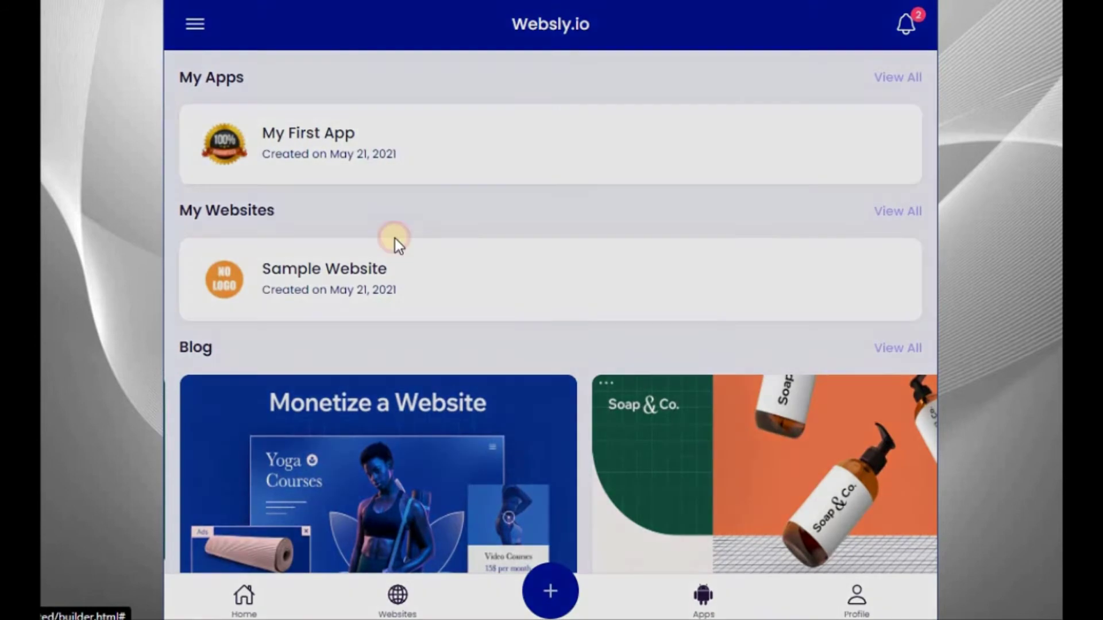
pyautogui.click(414, 178)
pyautogui.click(219, 150)
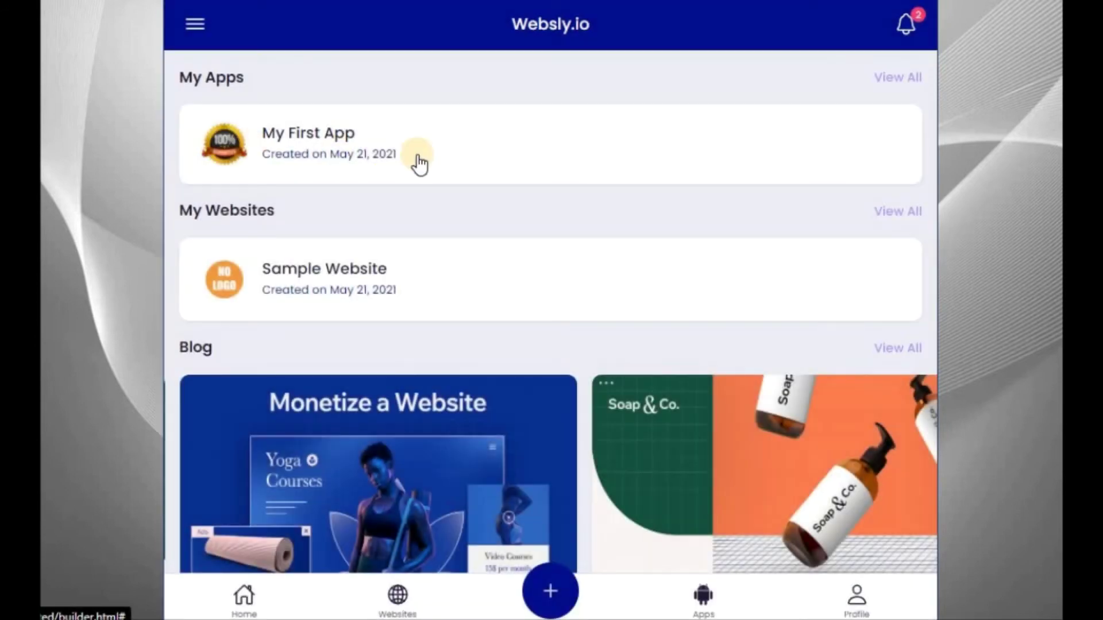
pyautogui.click(437, 181)
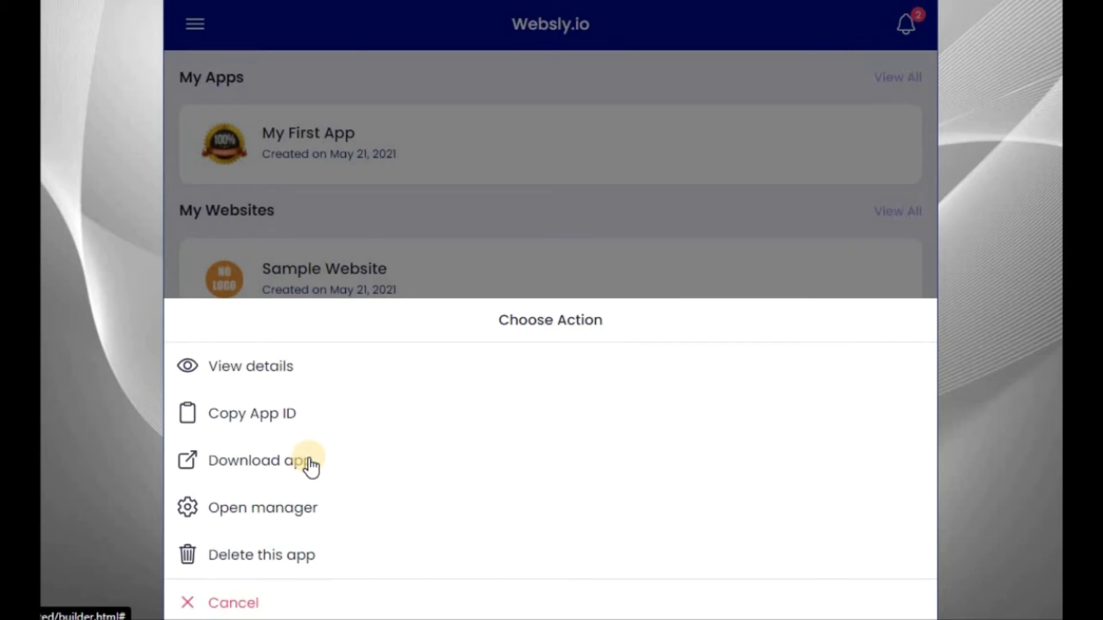
pyautogui.click(312, 467)
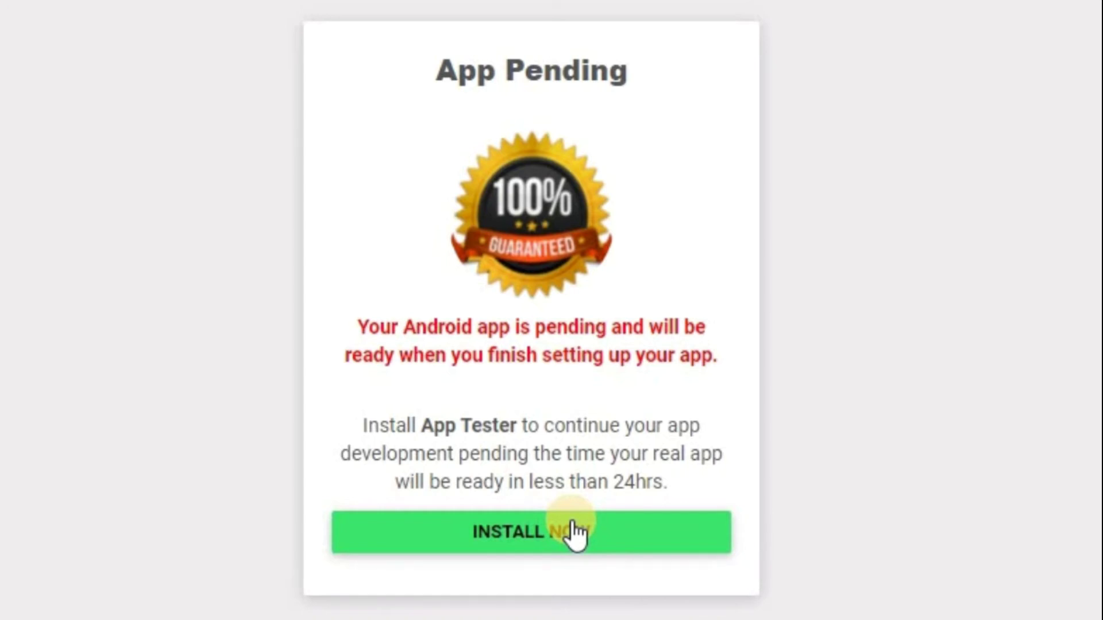
# Download the App Tester installer App Tester_1_1.0.apk (312 KB) from the App Pending page.
pyautogui.click(574, 534)
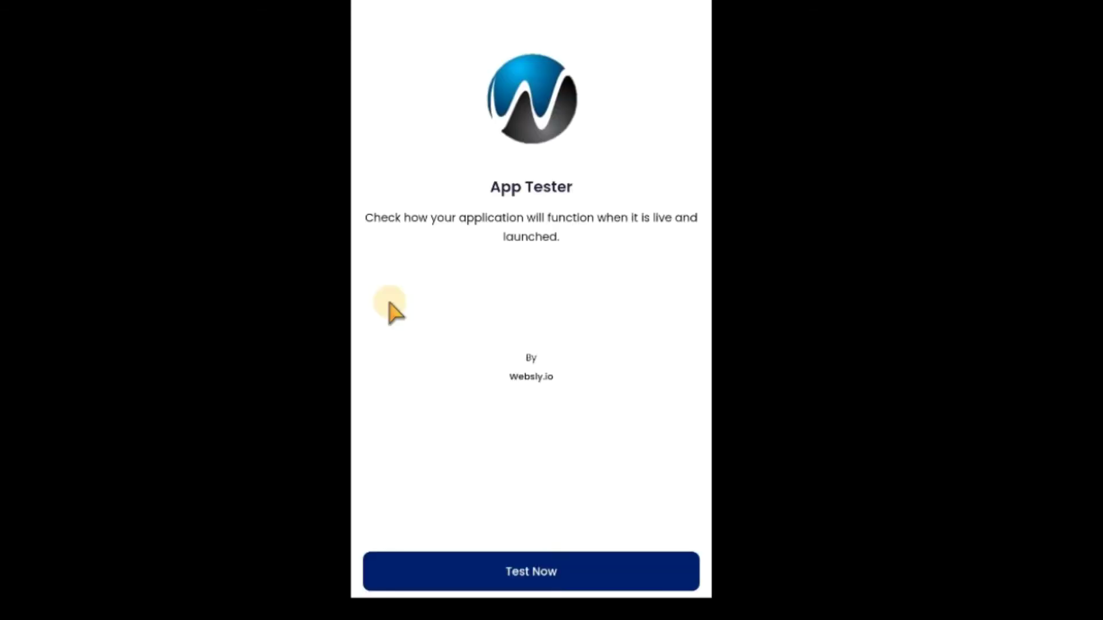
# Start Test Now, read how to retrieve an App ID, then dismiss the instructions.
pyautogui.click(547, 564)
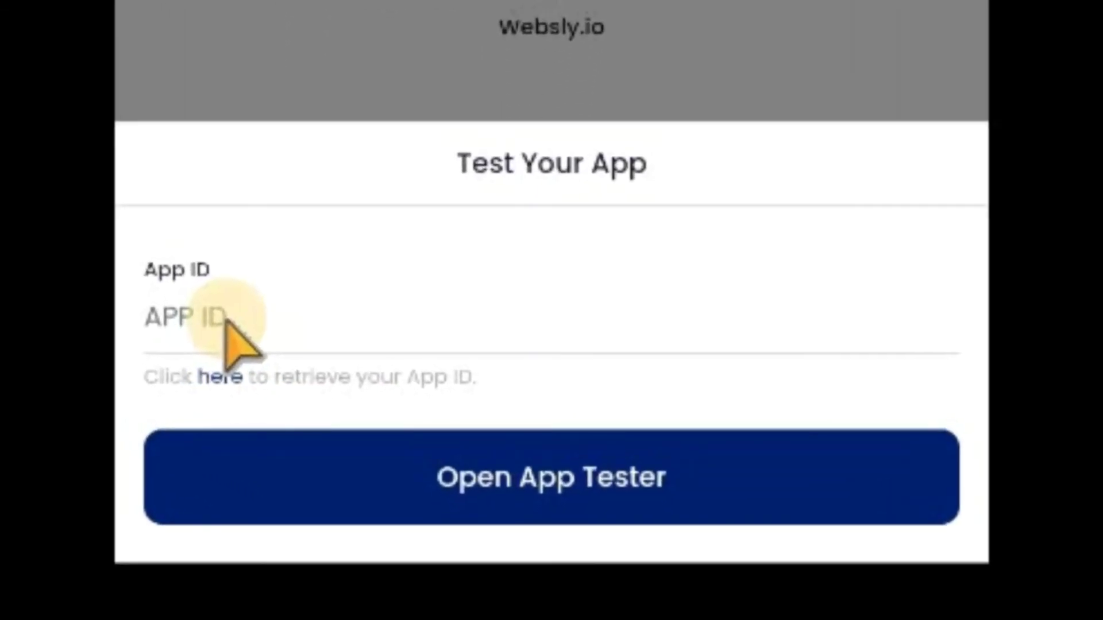
pyautogui.click(222, 377)
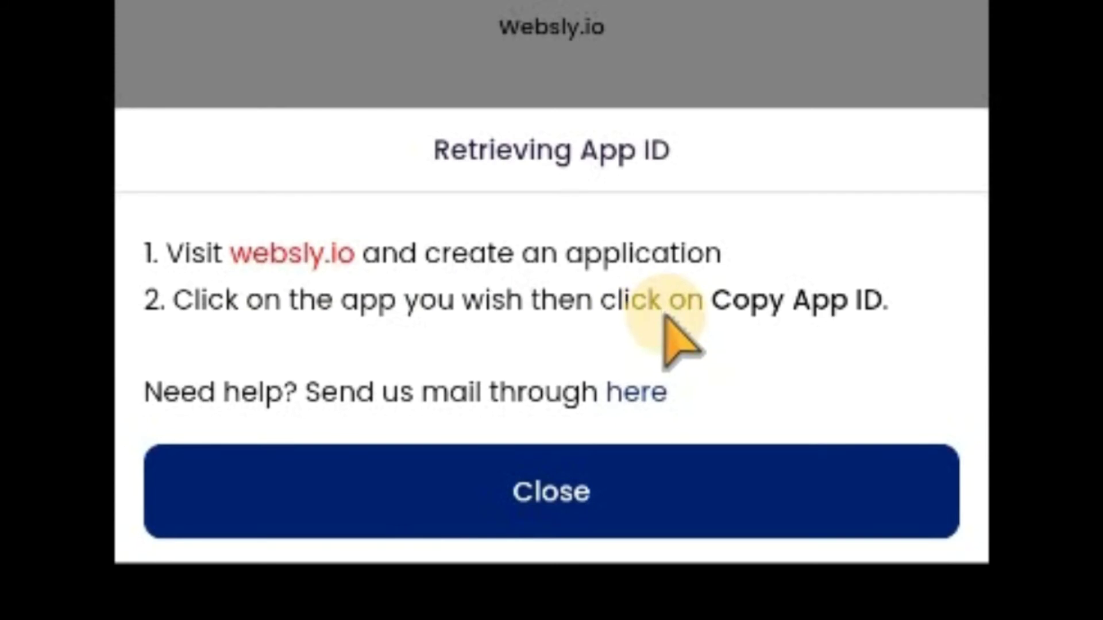
pyautogui.click(640, 58)
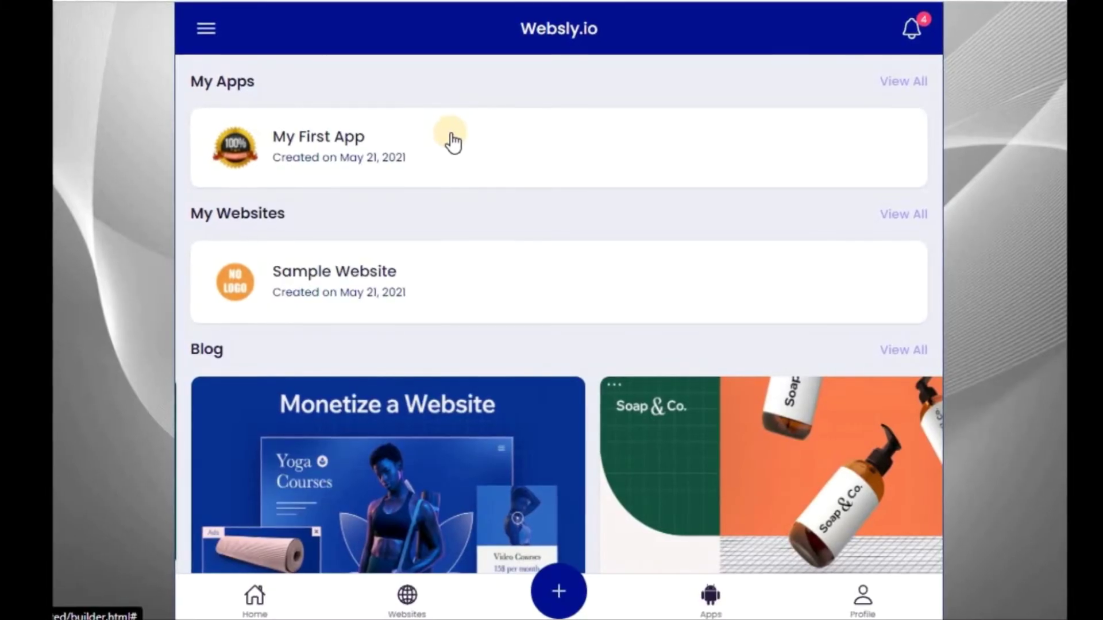
# Copy My First App's App ID via its Copy App ID sheet.
pyautogui.click(453, 142)
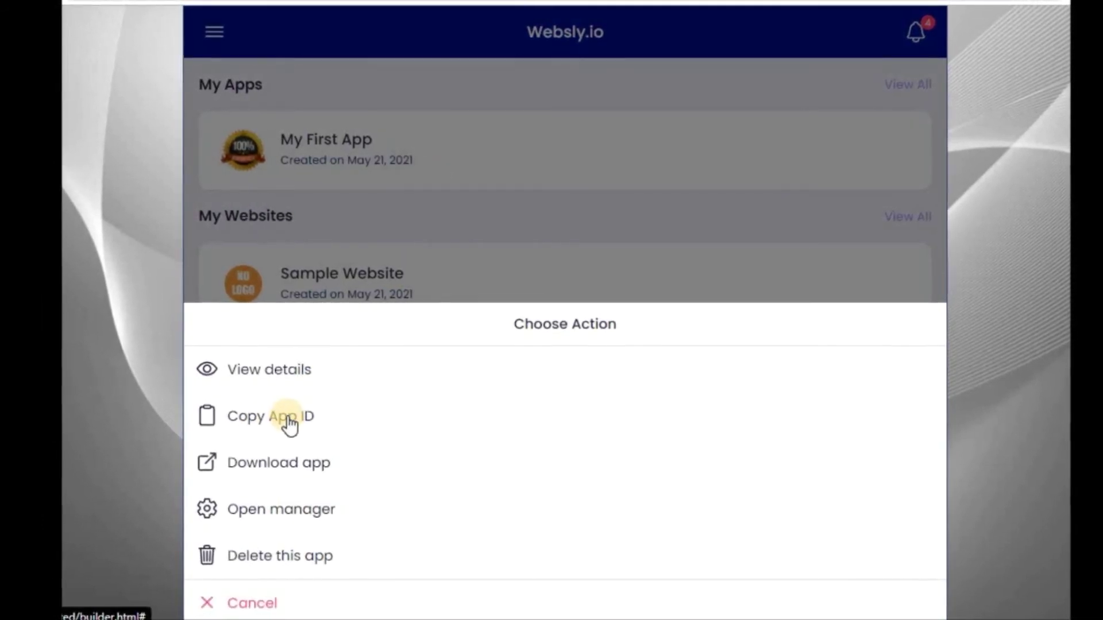
pyautogui.click(290, 420)
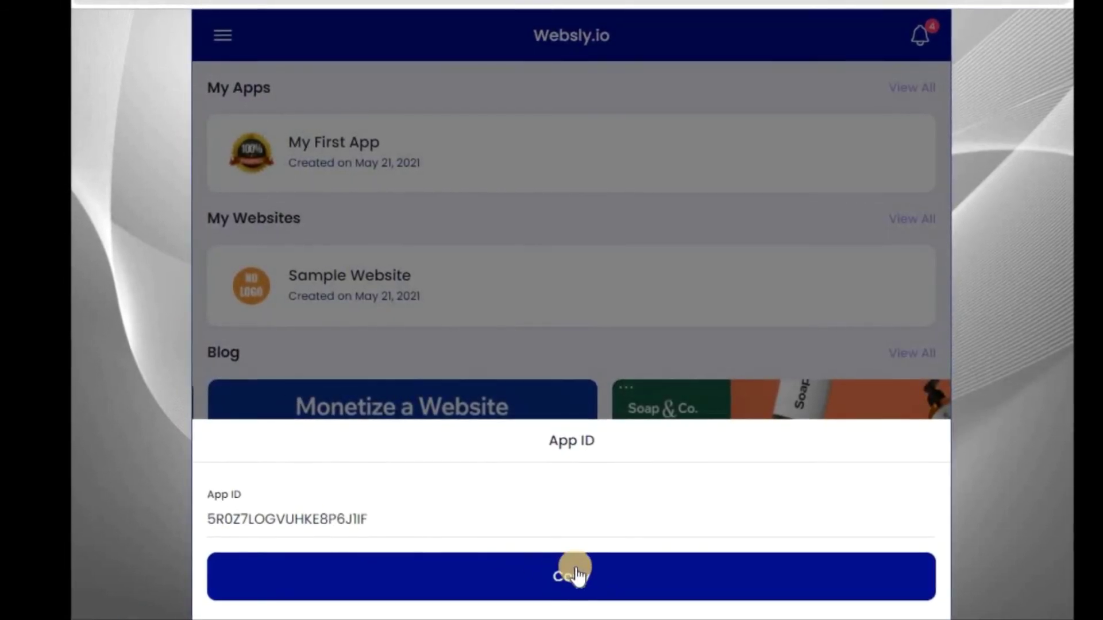
pyautogui.click(576, 569)
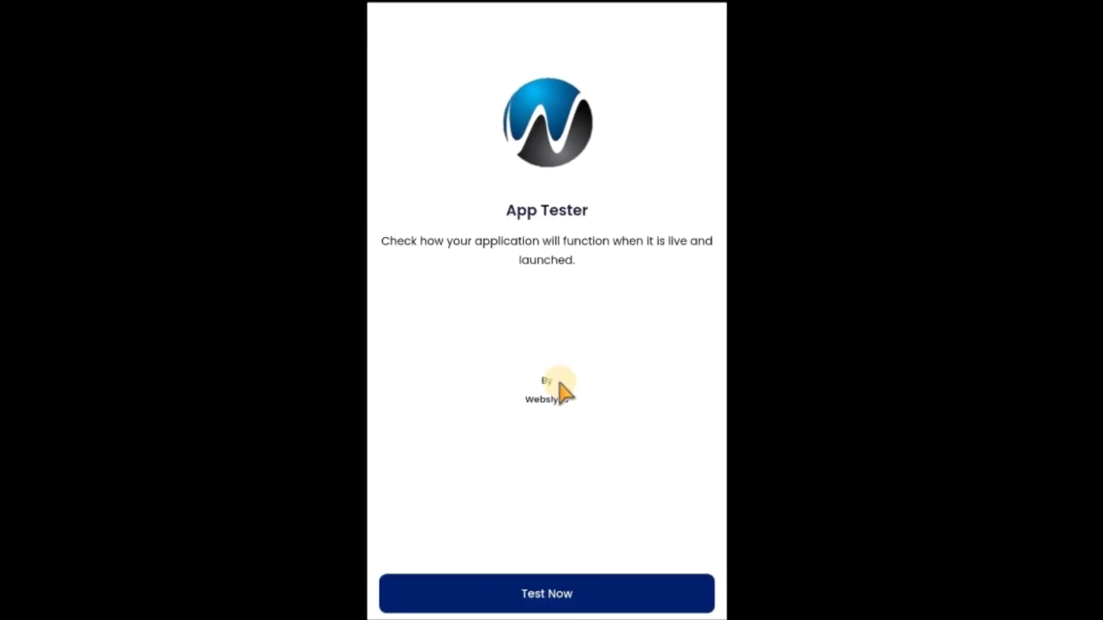
# Paste the copied App ID into App Tester and launch My First App.
pyautogui.click(547, 591)
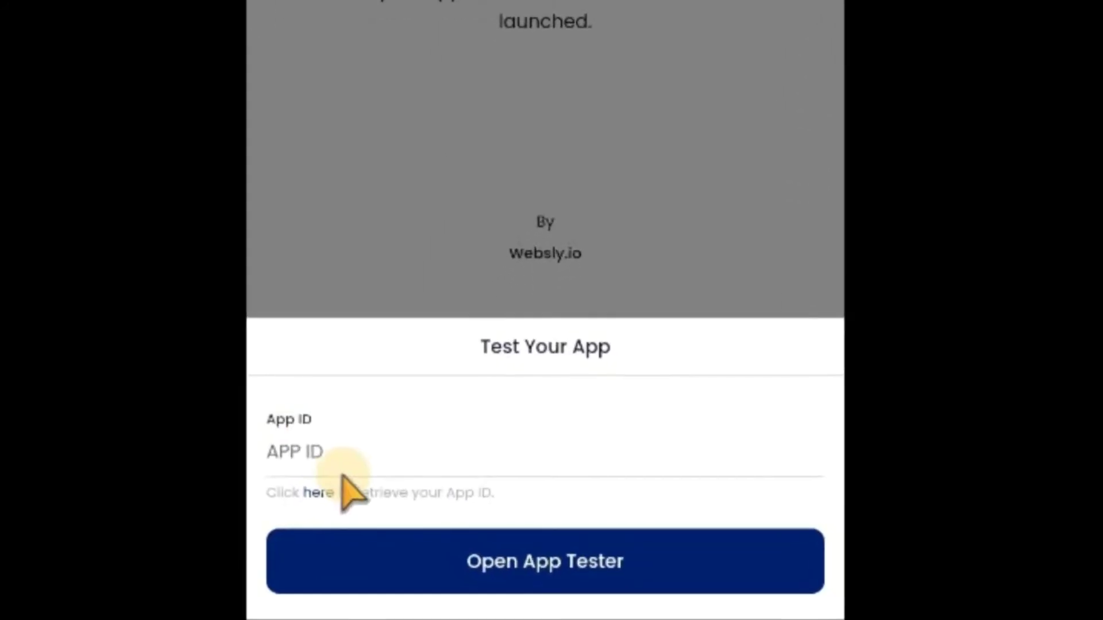
pyautogui.click(313, 432)
pyautogui.hotkey('ctrl', 'v')
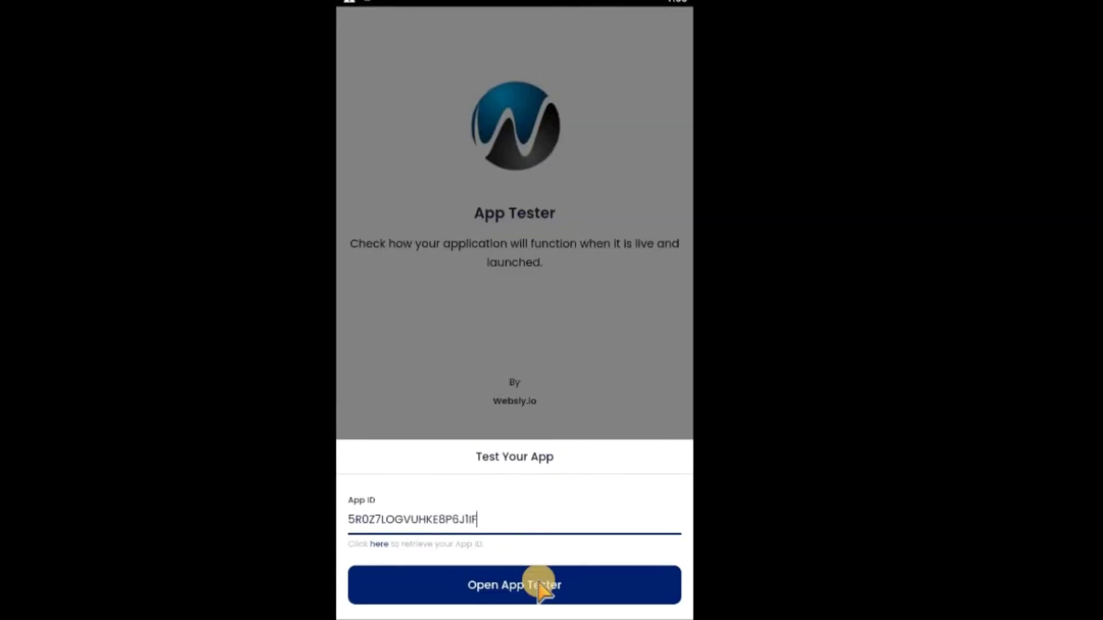
pyautogui.click(600, 534)
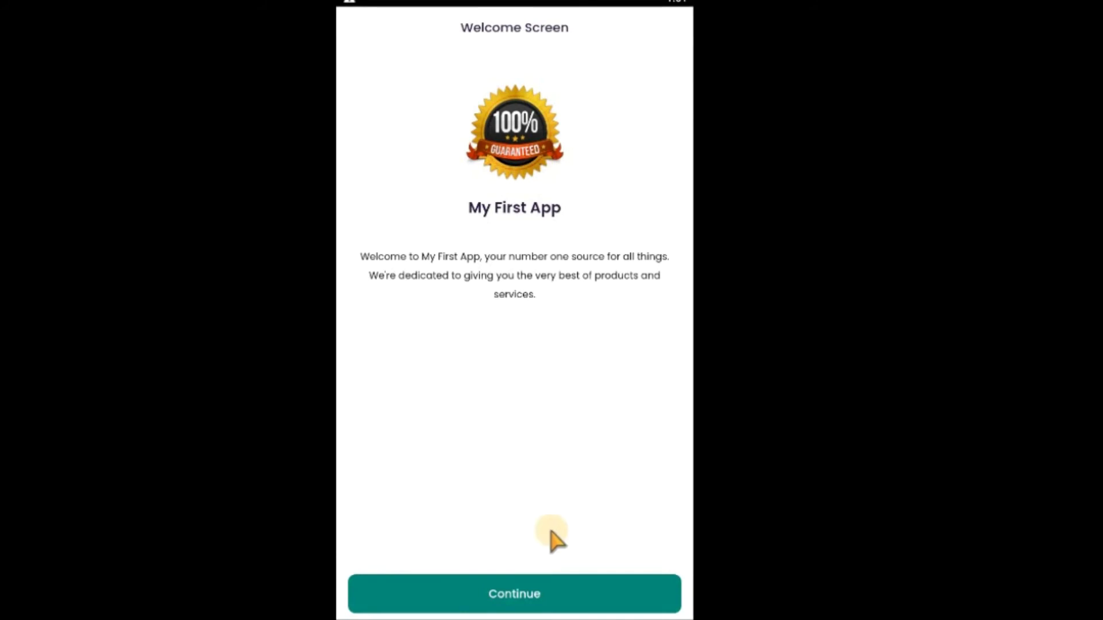
# Register a new account in My First App, dismiss the success message, and log in.
pyautogui.click(554, 585)
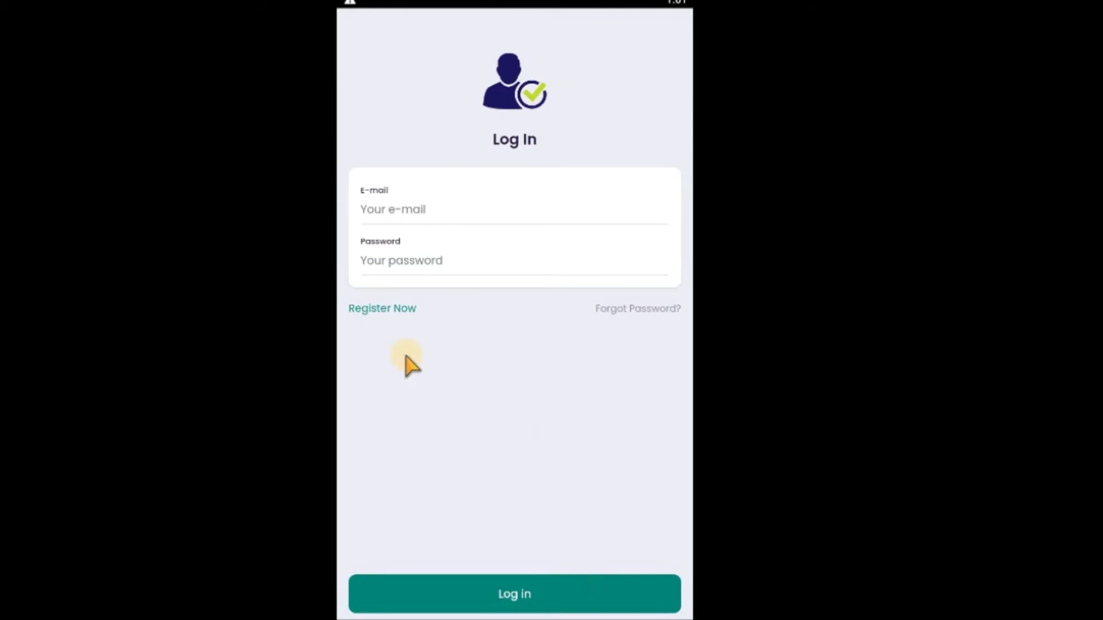
pyautogui.click(369, 307)
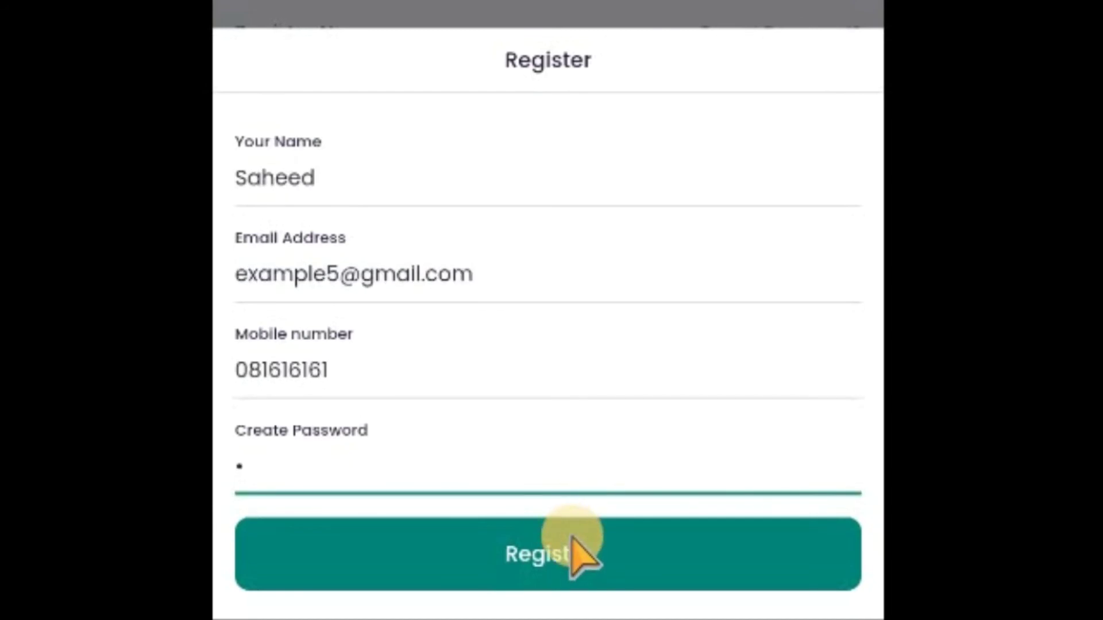
pyautogui.click(580, 552)
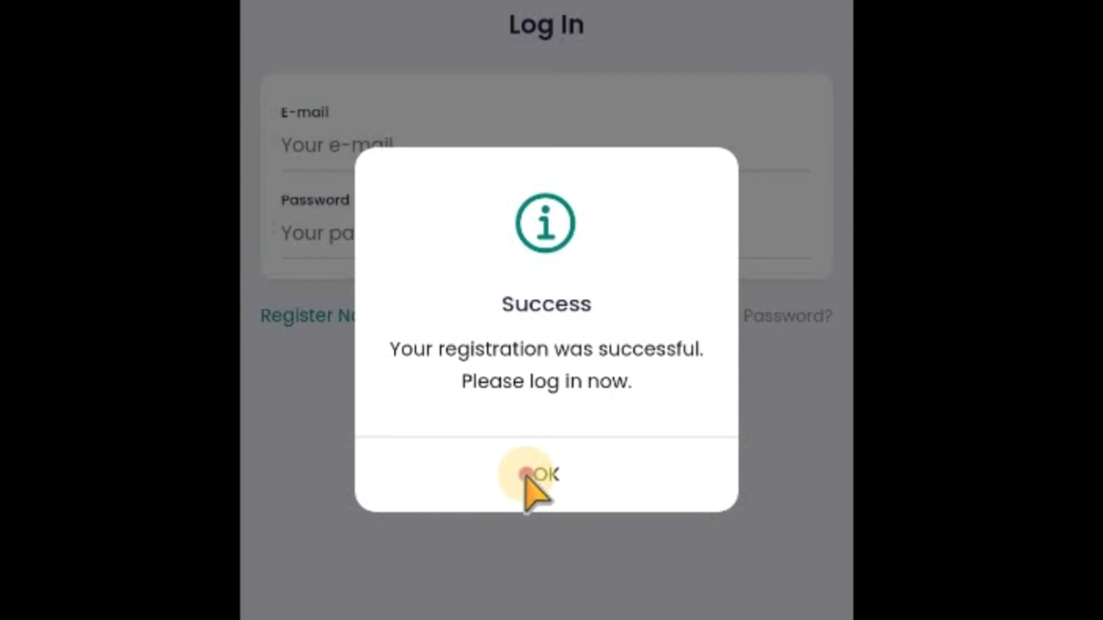
pyautogui.click(524, 476)
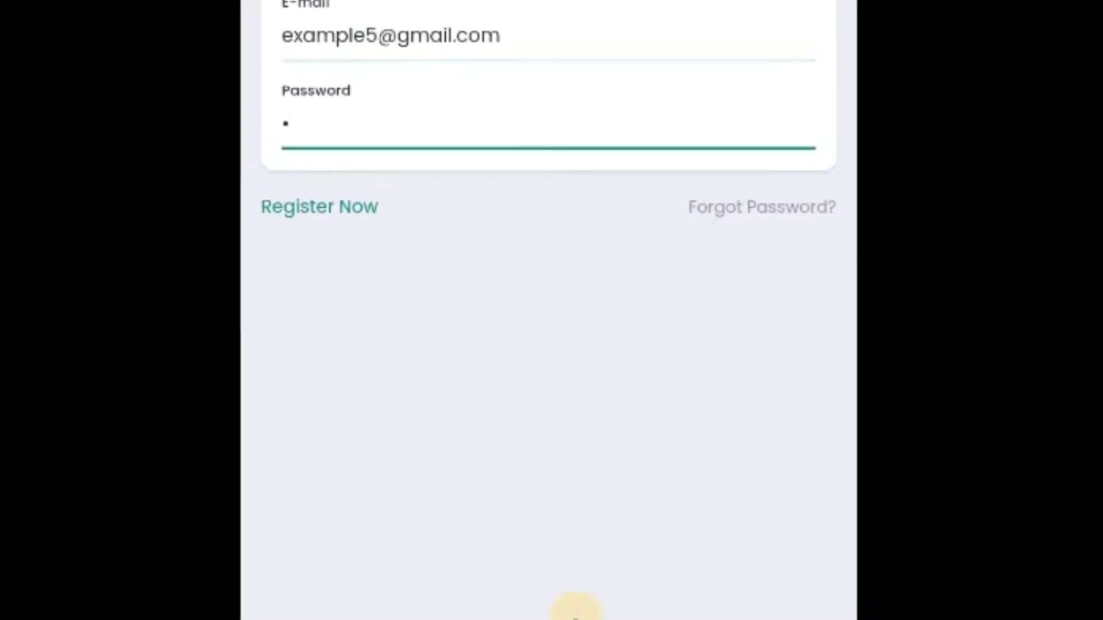
pyautogui.click(609, 565)
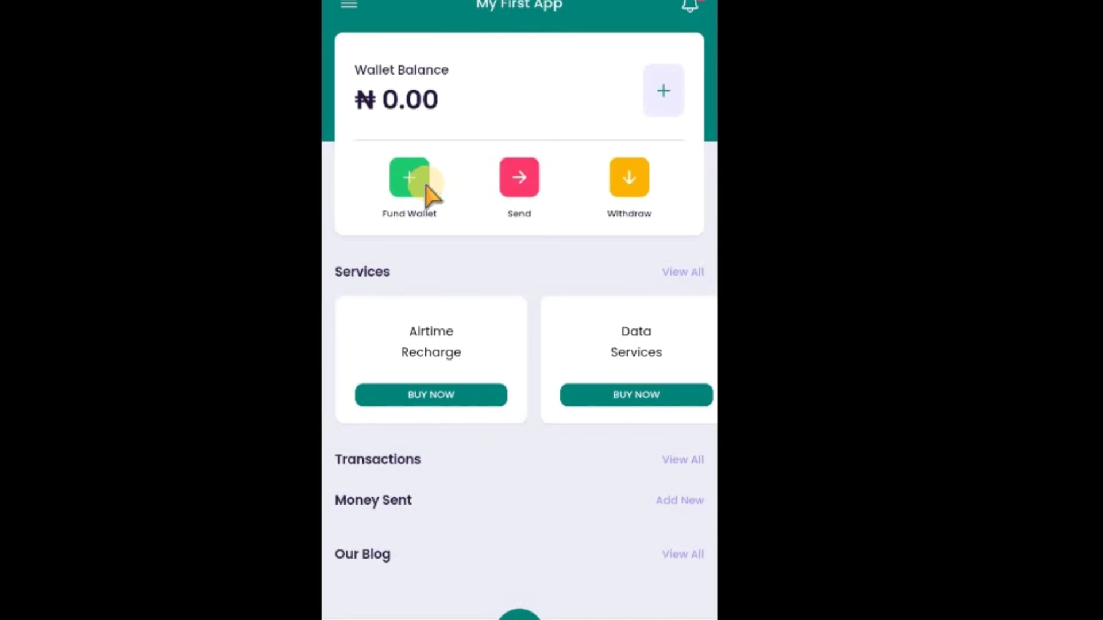
# Copy the user's wallet ID from the side navigation drawer.
pyautogui.click(350, 5)
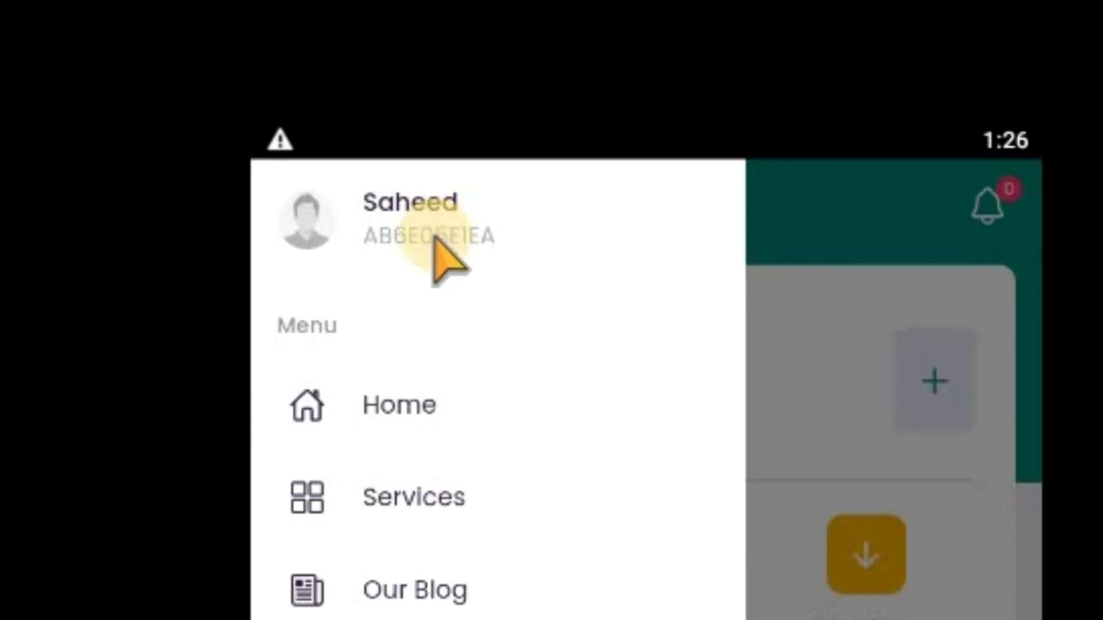
pyautogui.click(435, 239)
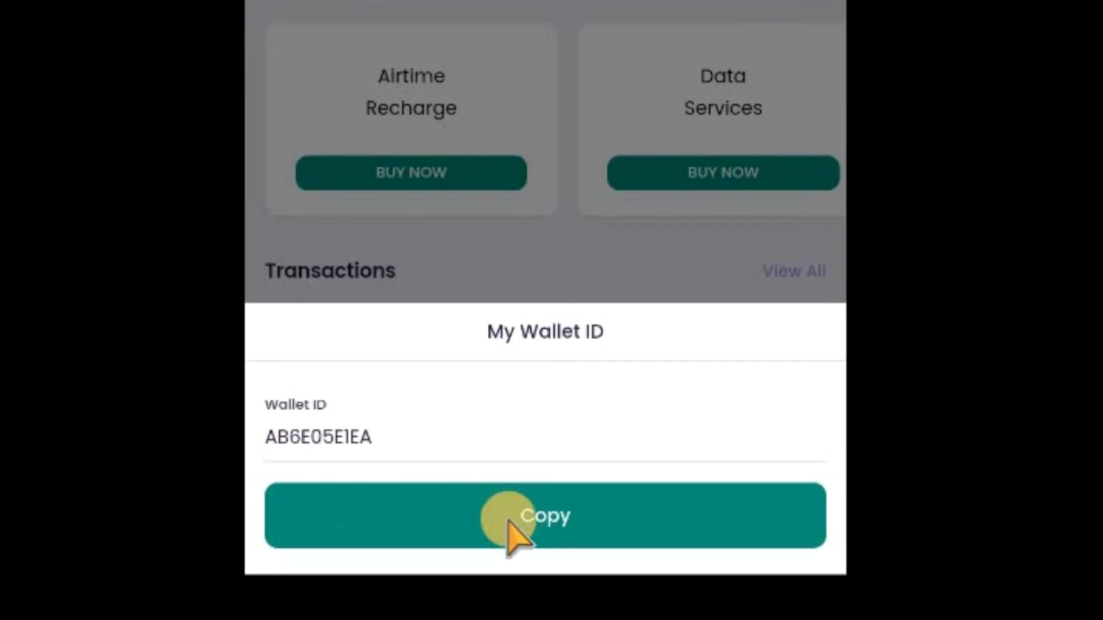
pyautogui.click(508, 520)
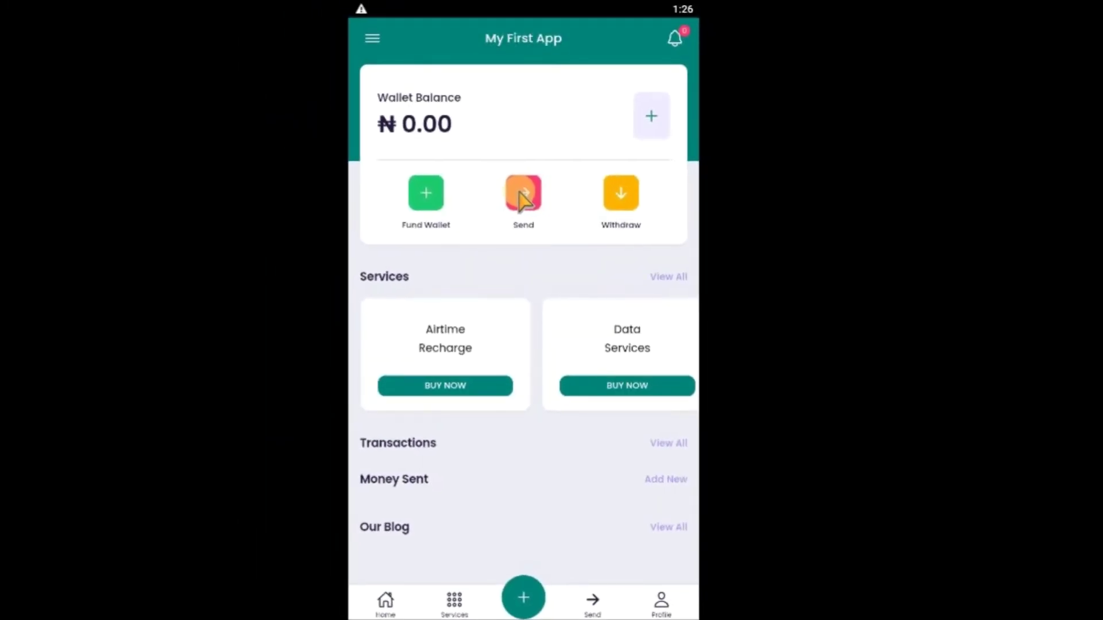
# Open and close the Send money and Withdraw forms.
pyautogui.click(522, 196)
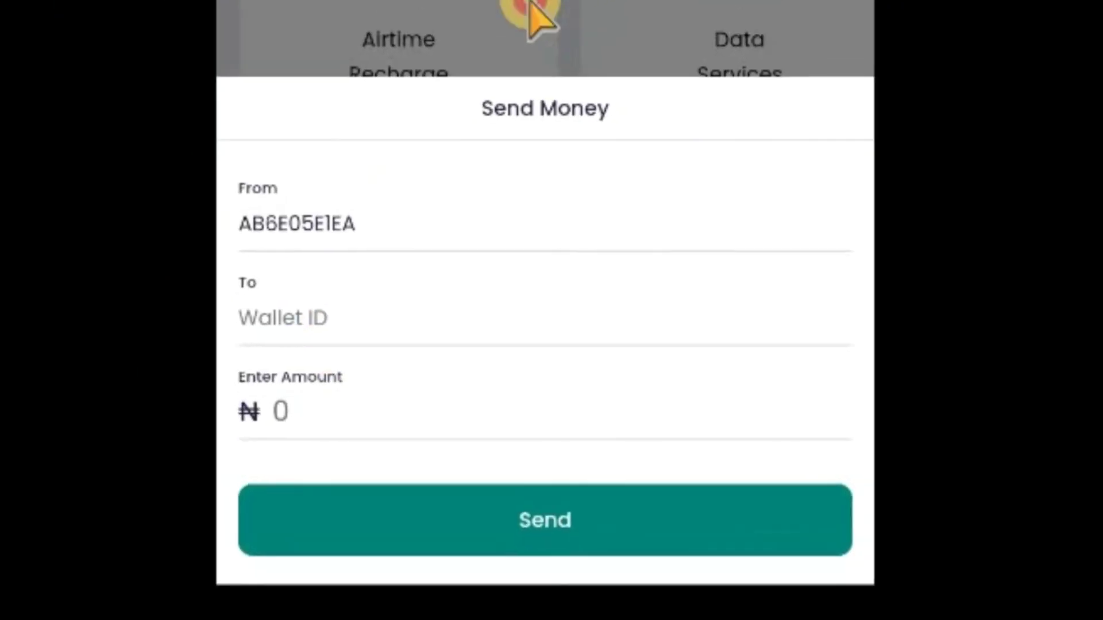
pyautogui.click(540, 43)
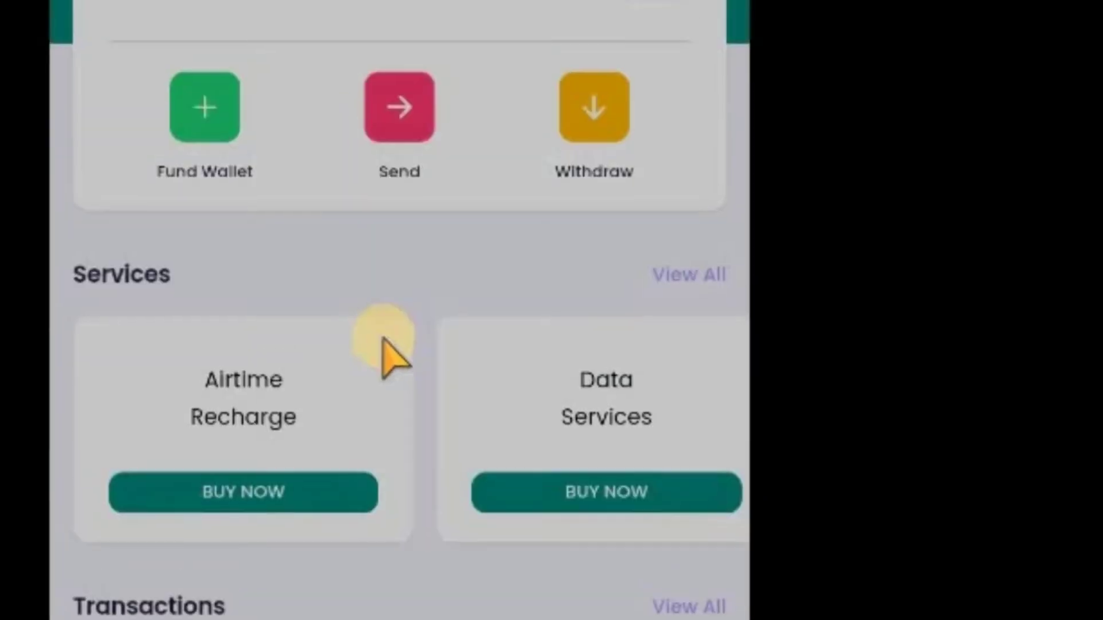
pyautogui.click(523, 271)
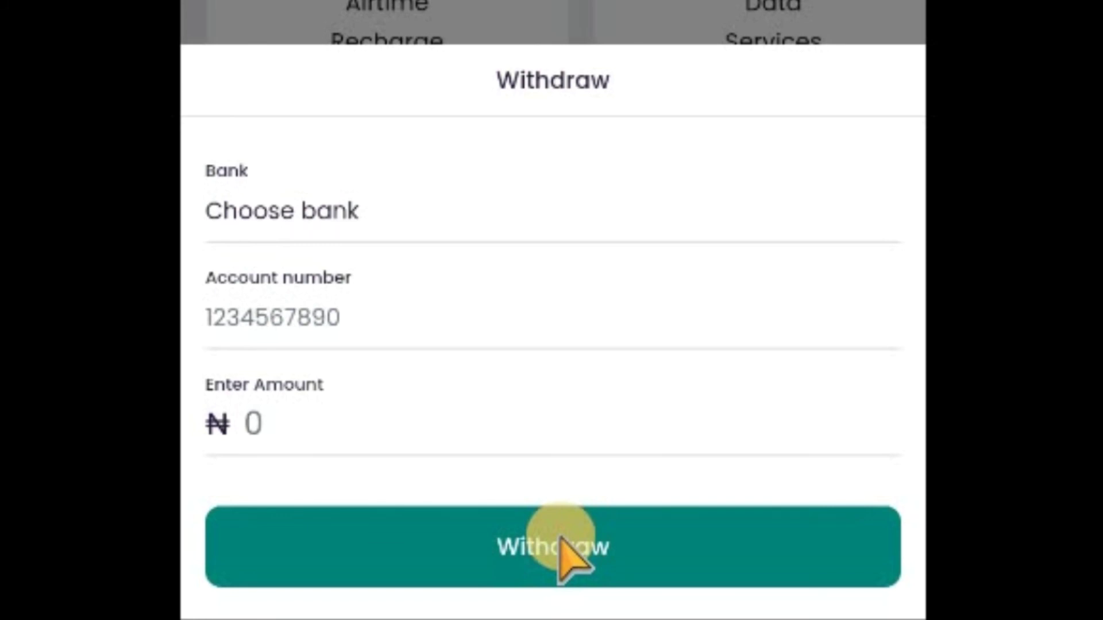
pyautogui.click(536, 54)
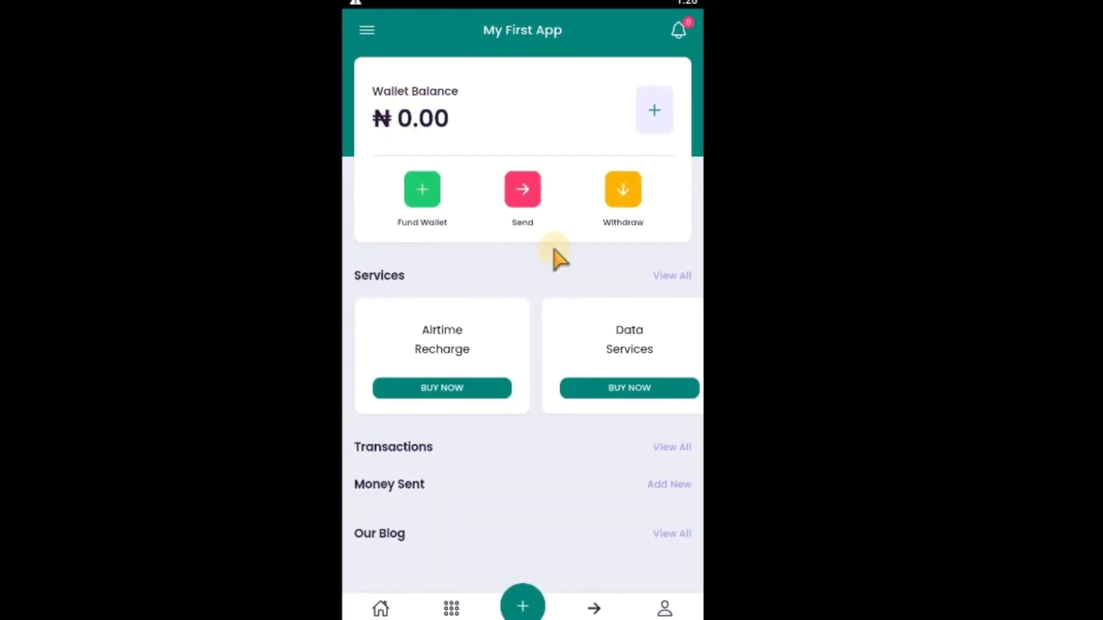
# Explore the Services list, fund wallet sheet, and send money form.
pyautogui.click(673, 277)
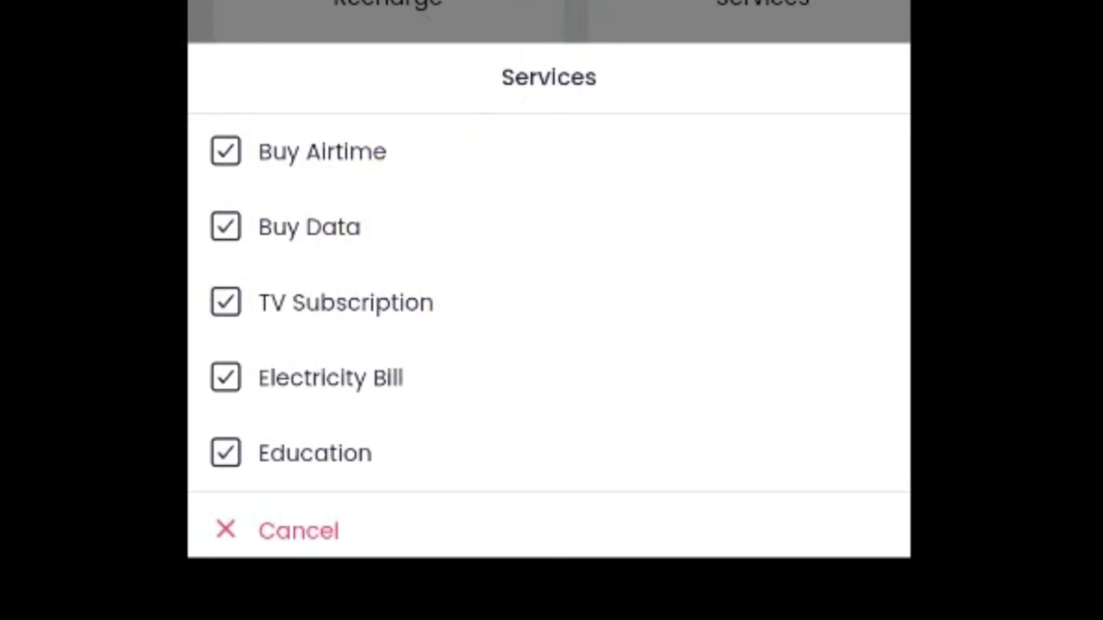
pyautogui.press('Escape')
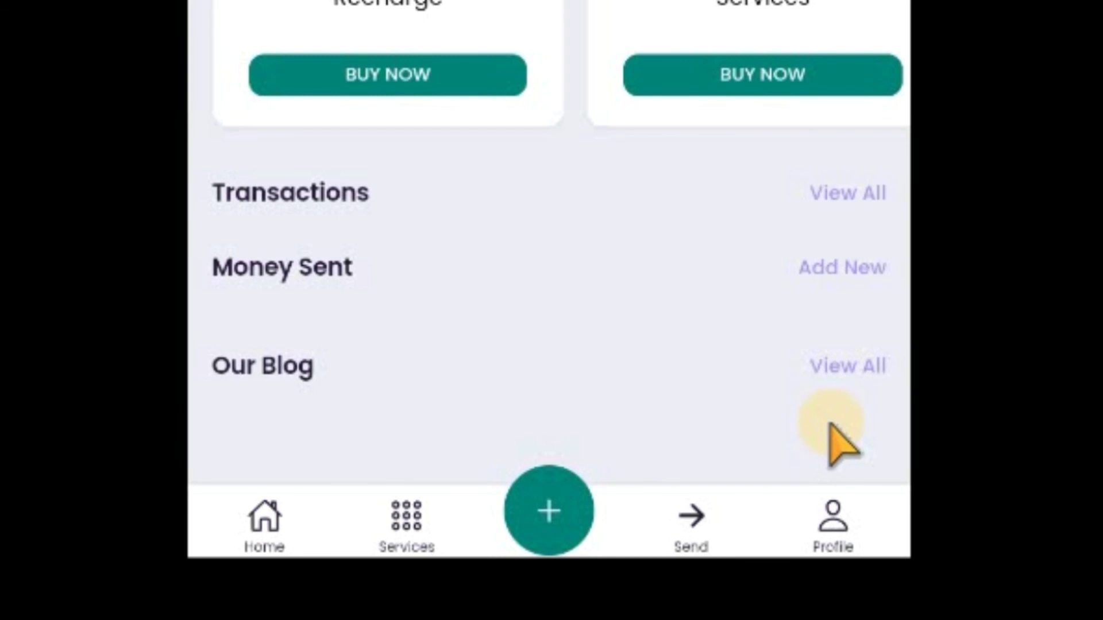
pyautogui.click(555, 509)
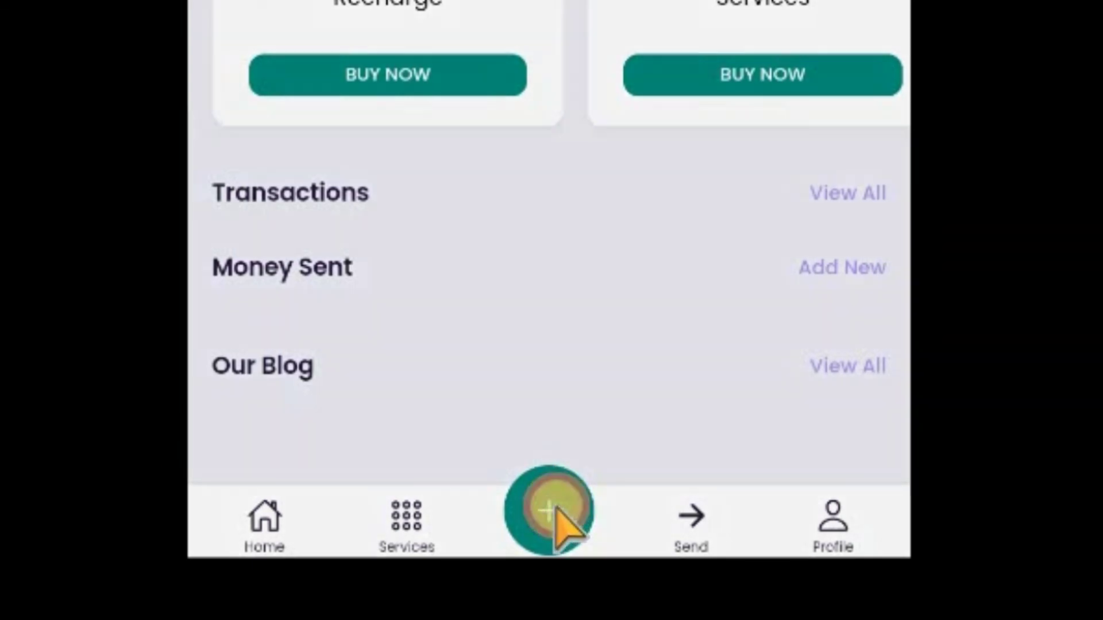
pyautogui.click(553, 492)
pyautogui.click(738, 534)
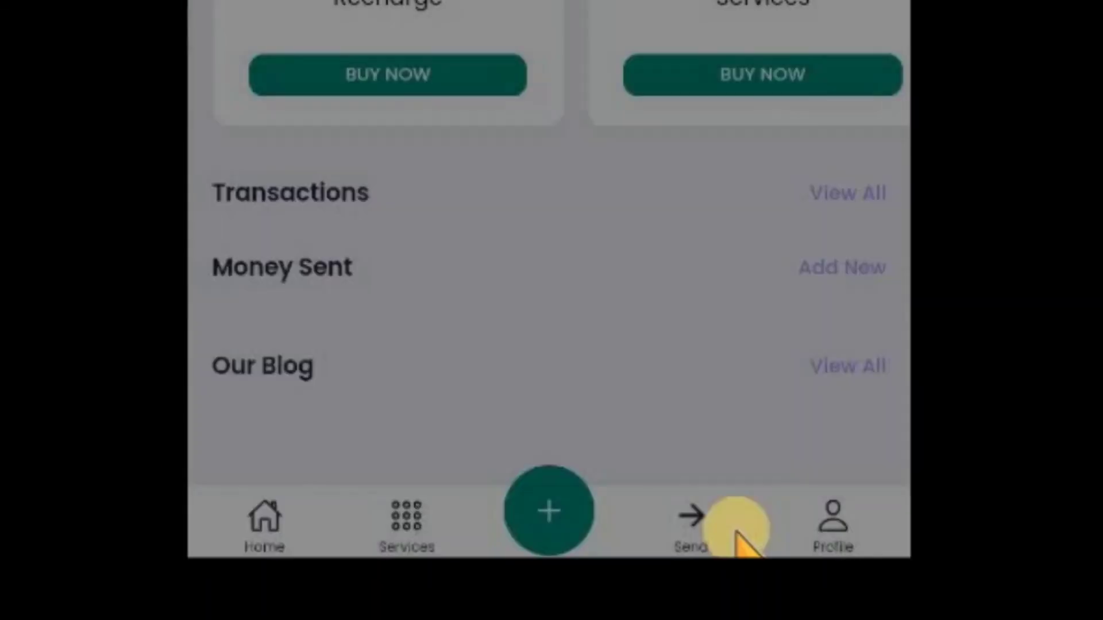
pyautogui.click(737, 533)
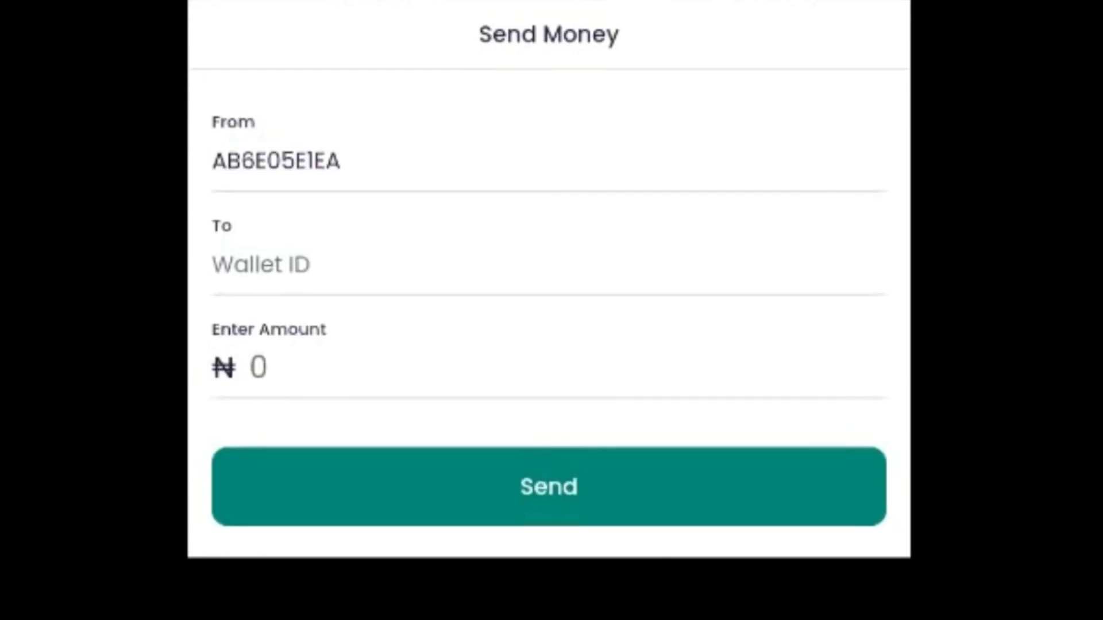
pyautogui.click(406, 519)
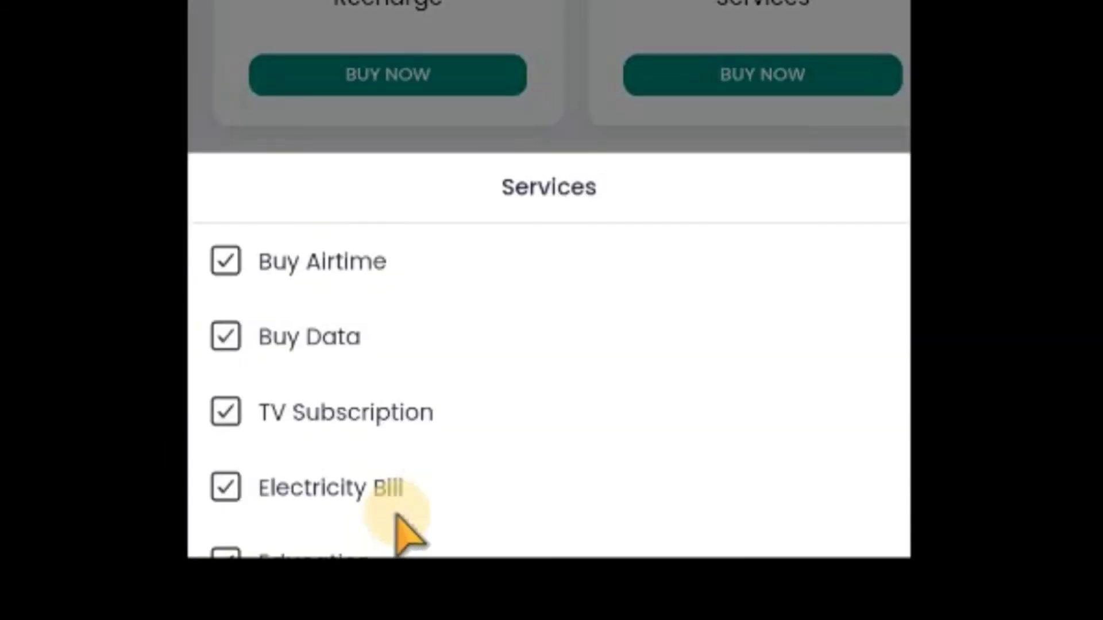
pyautogui.click(405, 529)
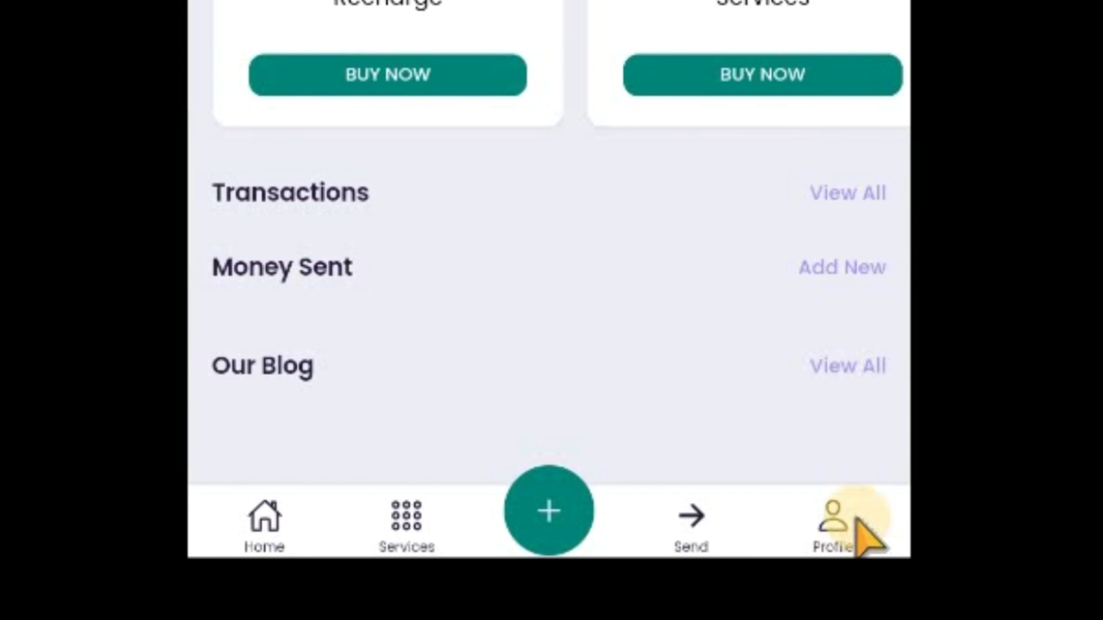
# Go to the Profile screen and open and close the Change Name form.
pyautogui.click(840, 509)
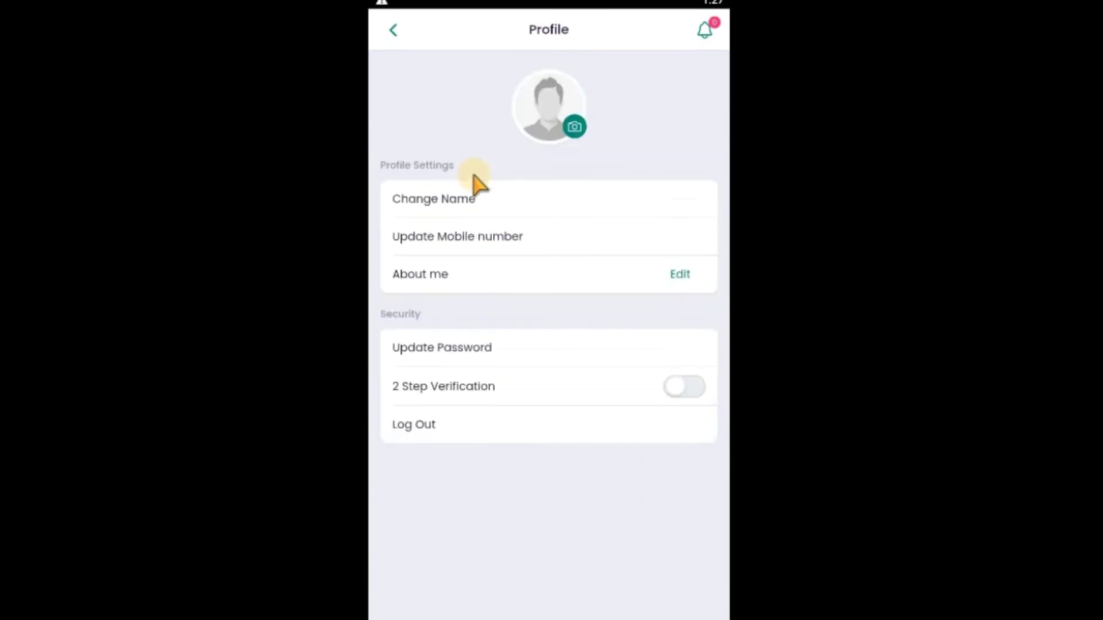
pyautogui.click(492, 193)
pyautogui.click(524, 233)
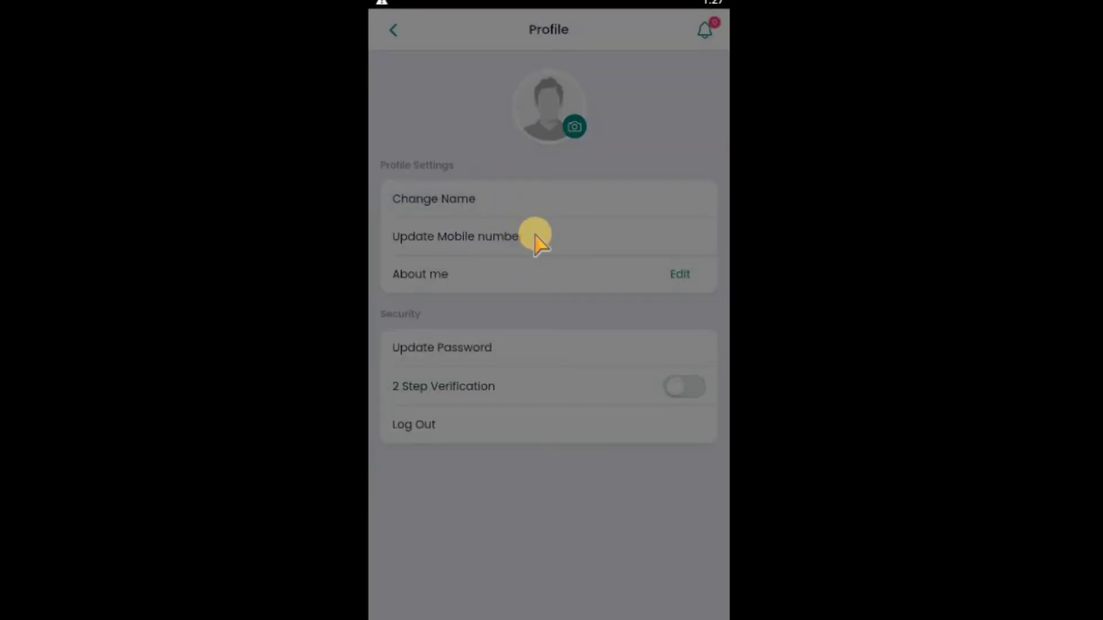